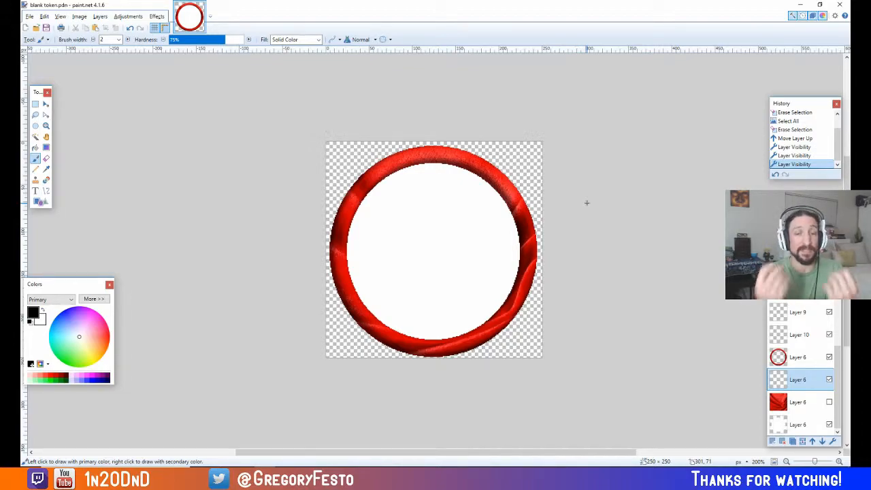
Step: Save a copy of the blank token file as Giant Octopus enemy.pdn in the Tokens folder
{"action": "left_click", "coordinate": [29, 17]}
{"action": "left_click", "coordinate": [46, 92]}
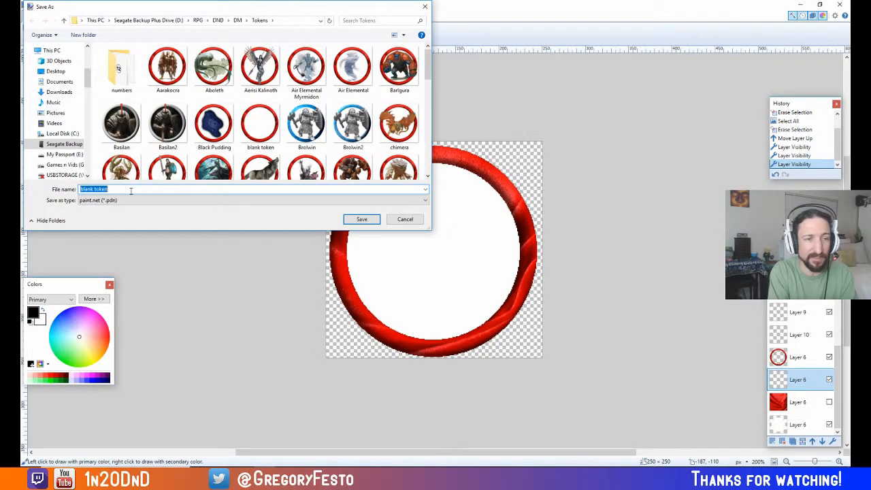
{"action": "type", "text": "Giant Octopu"}
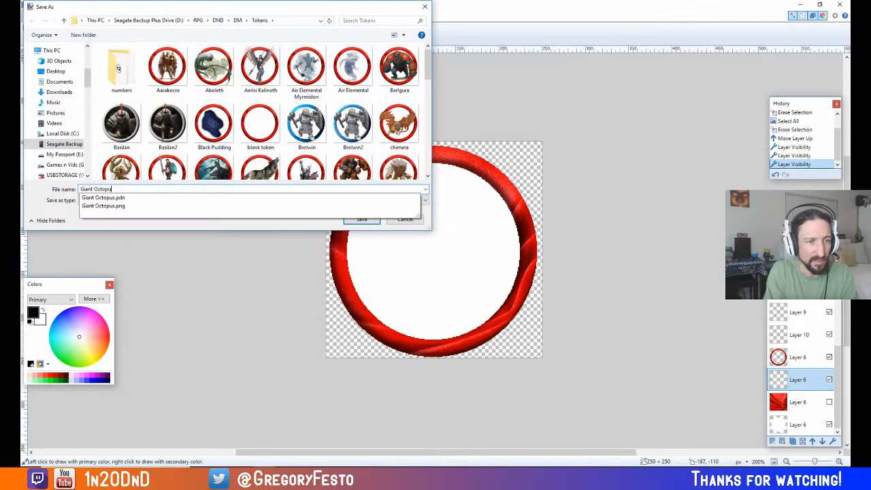
{"action": "left_click", "coordinate": [118, 197]}
{"action": "left_click", "coordinate": [115, 189]}
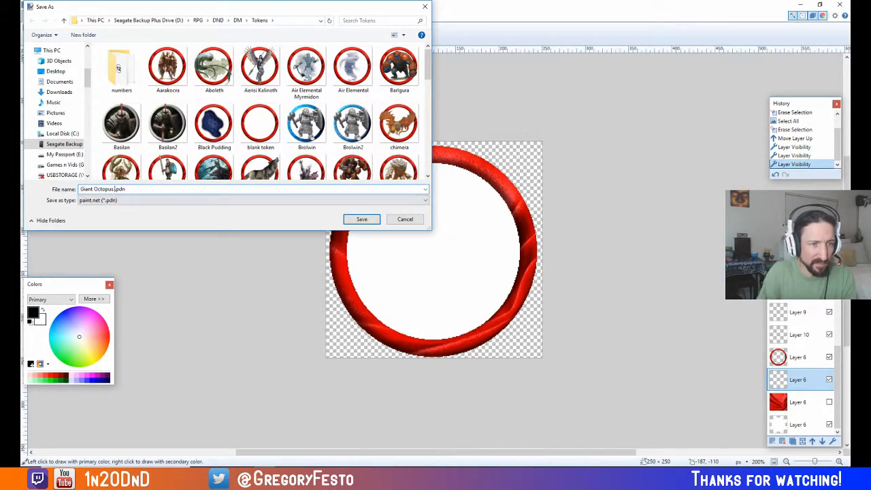
{"action": "type", "text": "enemy"}
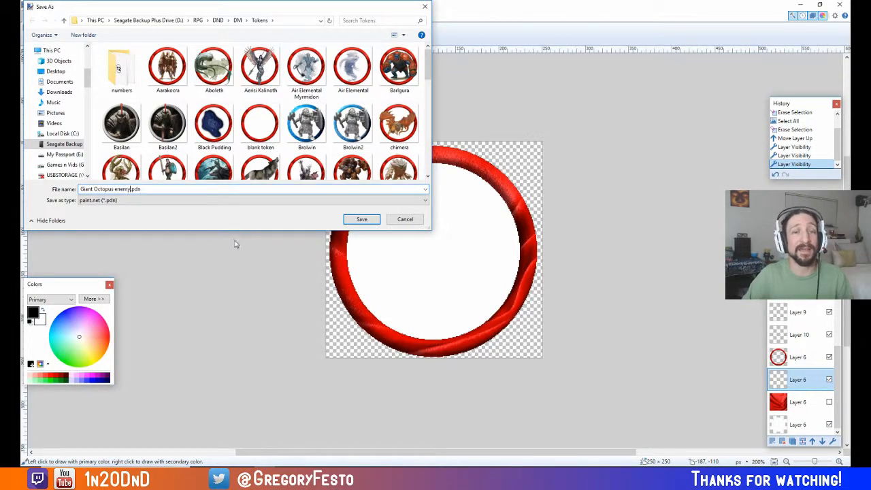
{"action": "left_click", "coordinate": [366, 222]}
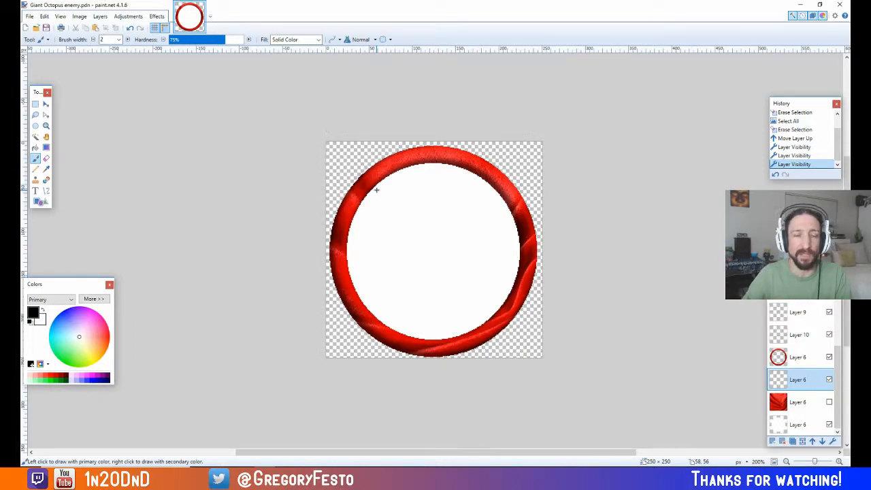
Step: Paste the copied octopus picture with the canvas size kept, and shrink it to about 386 × 235 pixels
{"action": "key", "text": "ctrl+v"}
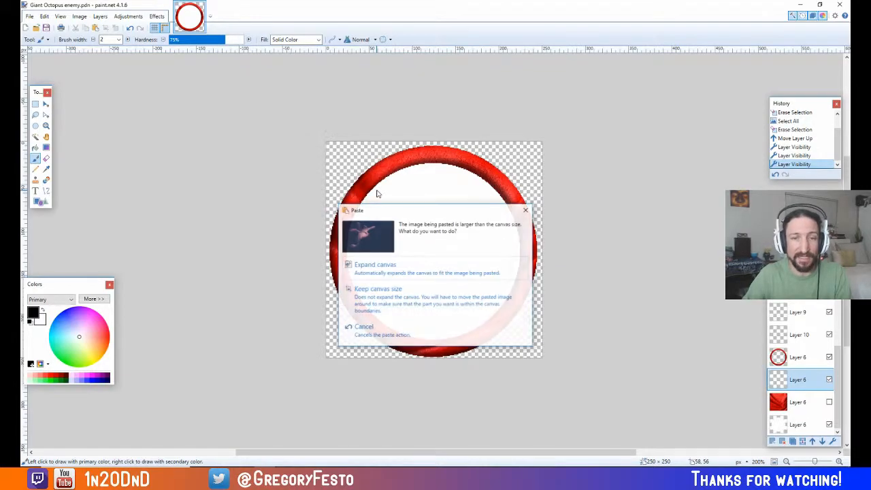
{"action": "left_click", "coordinate": [387, 298]}
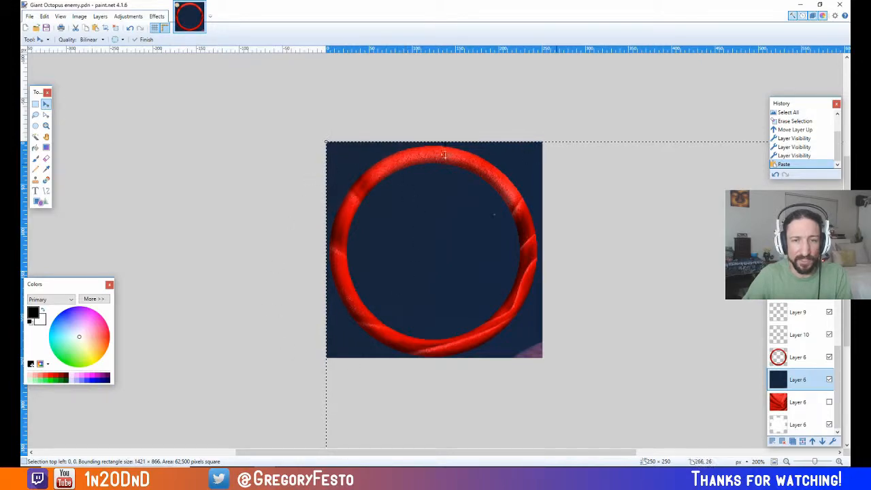
{"action": "left_click", "coordinate": [787, 462]}
{"action": "left_click", "coordinate": [786, 462]}
{"action": "left_click", "coordinate": [787, 462]}
{"action": "left_click", "coordinate": [786, 462]}
{"action": "left_click", "coordinate": [787, 462]}
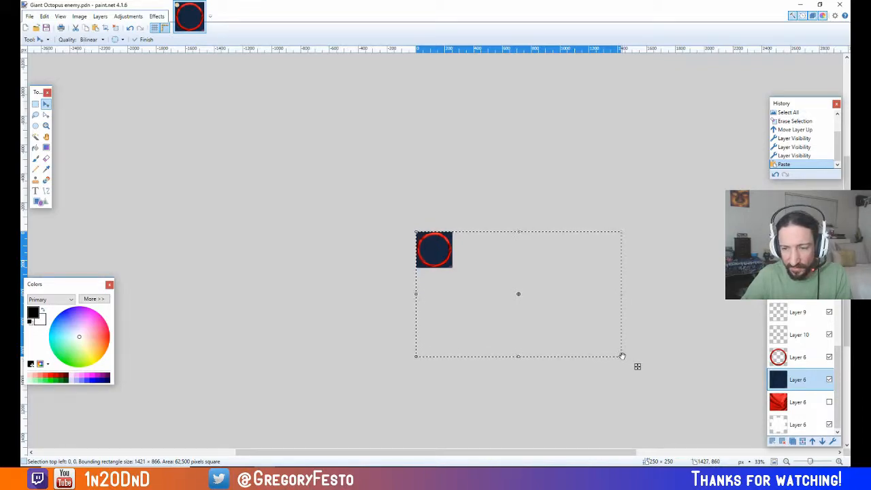
{"action": "left_click_drag", "start_coordinate": [622, 356], "coordinate": [472, 292]}
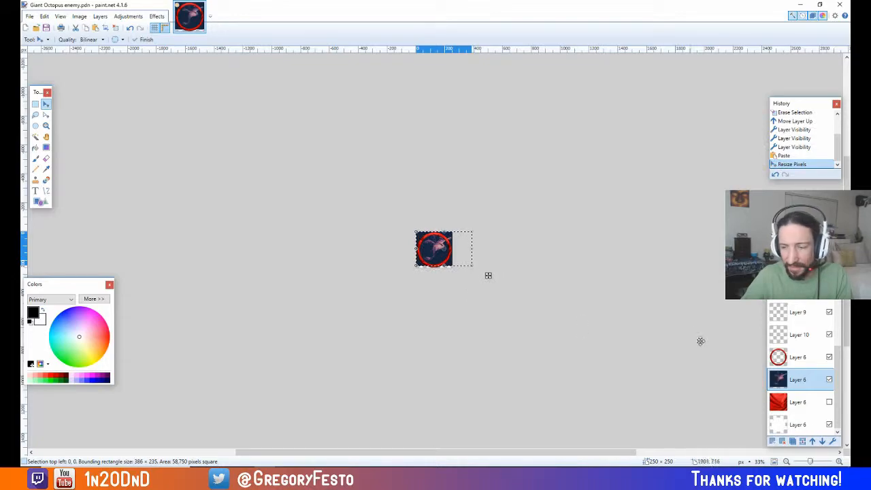
Step: Fine-tune the octopus picture to about 378 × 230 pixels and move it so the octopus sits inside the red ring
{"action": "left_click", "coordinate": [838, 461]}
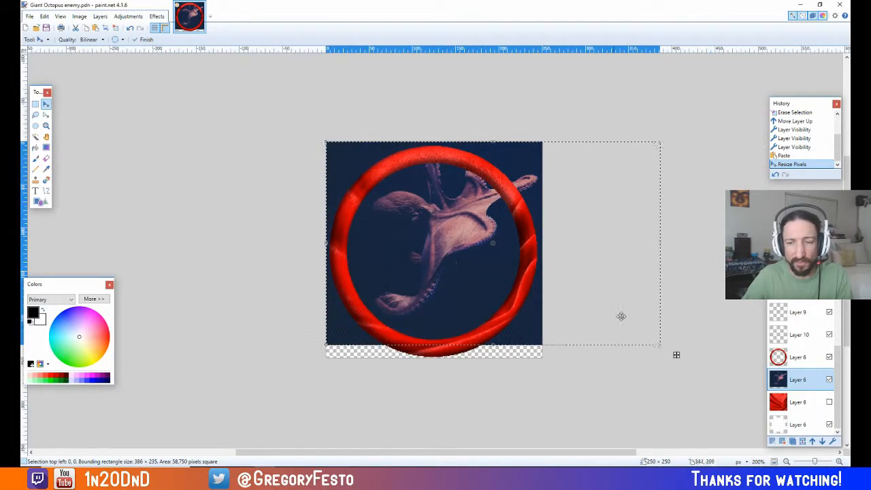
{"action": "left_click_drag", "start_coordinate": [662, 346], "coordinate": [653, 340]}
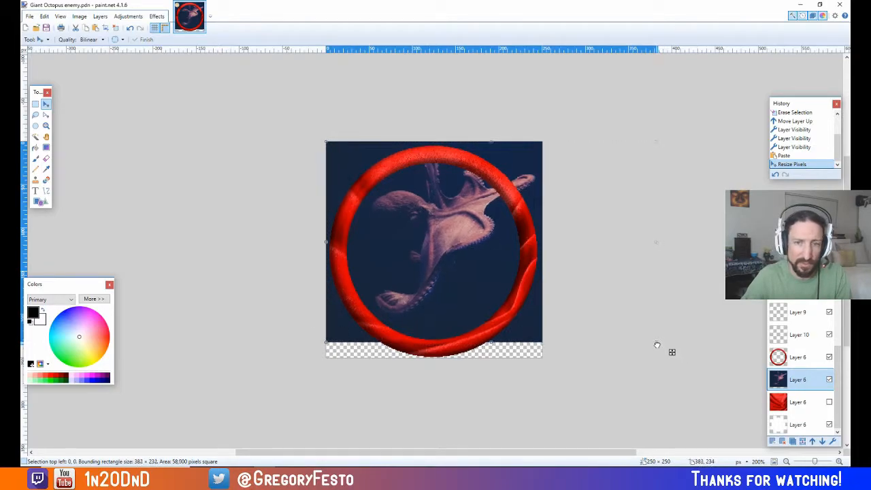
{"action": "left_click_drag", "start_coordinate": [476, 266], "coordinate": [470, 280]}
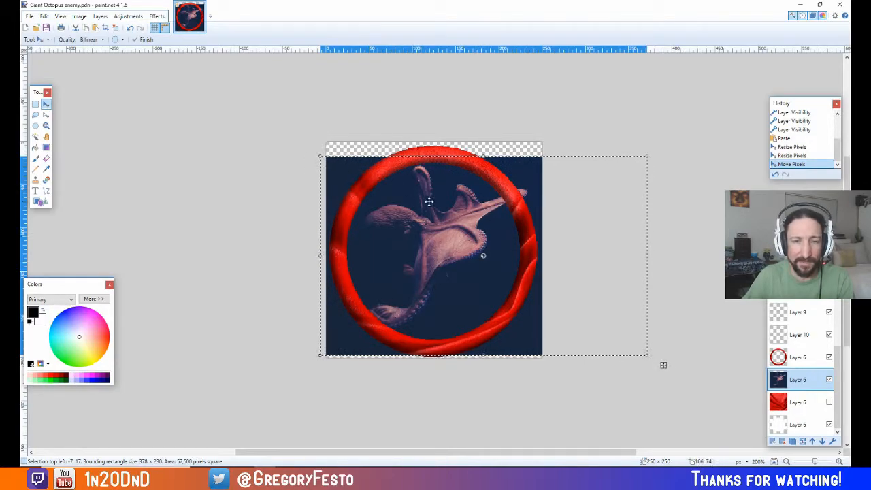
Step: Isolate the octopus by selecting the dark blue background with the Magic Wand at 15% tolerance and inverting the selection
{"action": "left_click", "coordinate": [36, 137]}
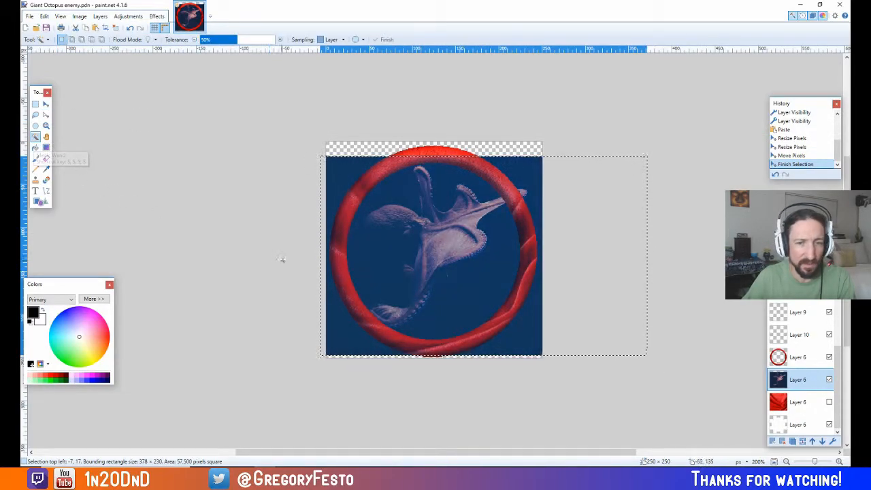
{"action": "left_click", "coordinate": [342, 175]}
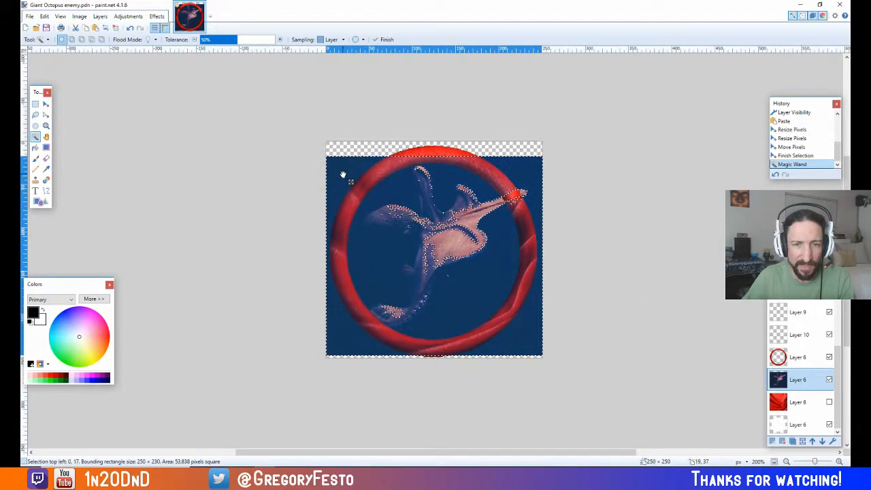
{"action": "left_click_drag", "start_coordinate": [243, 42], "coordinate": [213, 43]}
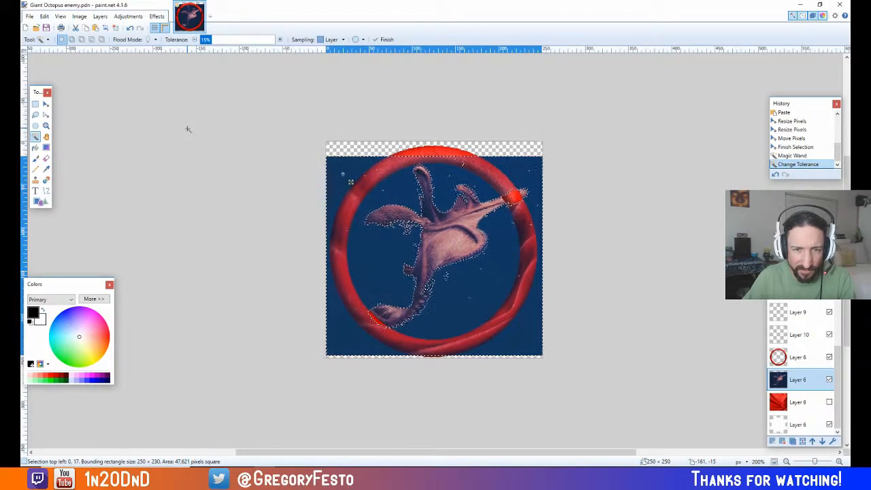
{"action": "left_click", "coordinate": [43, 17]}
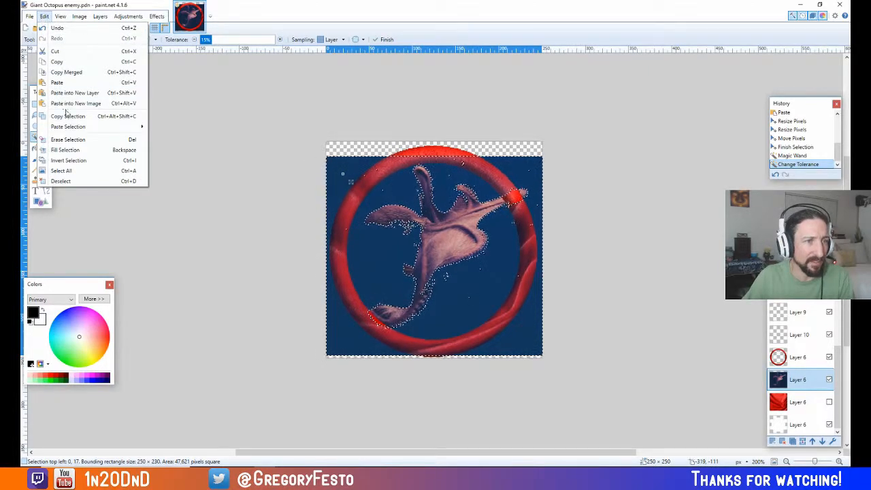
{"action": "left_click", "coordinate": [80, 162]}
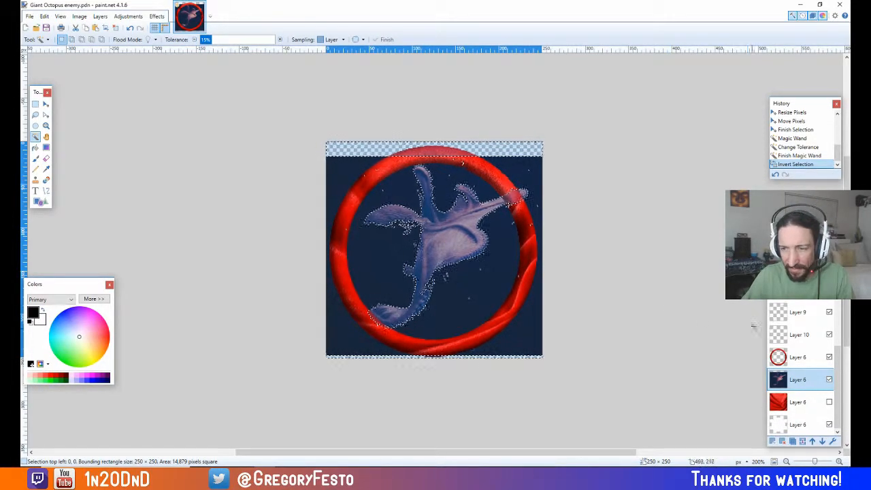
Step: Paste the octopus cutout into Layer 10, then hide the original octopus picture layer and clear the selection
{"action": "left_click", "coordinate": [803, 340]}
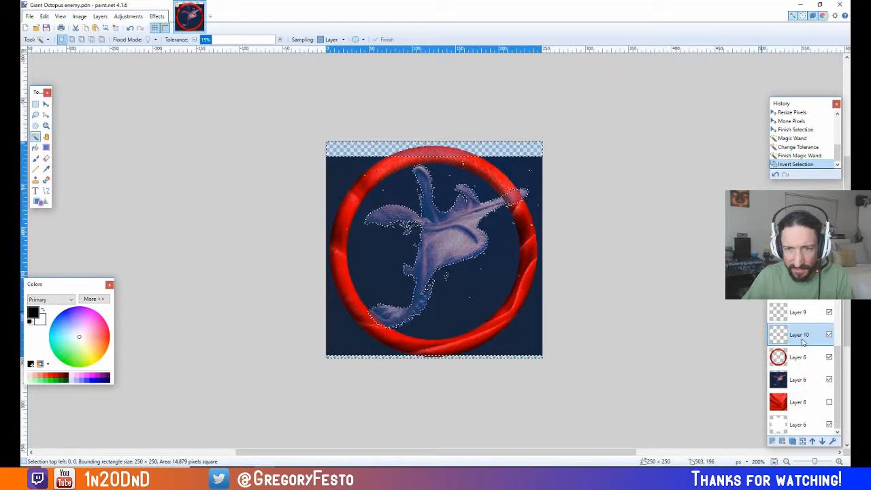
{"action": "key", "text": "ctrl+v"}
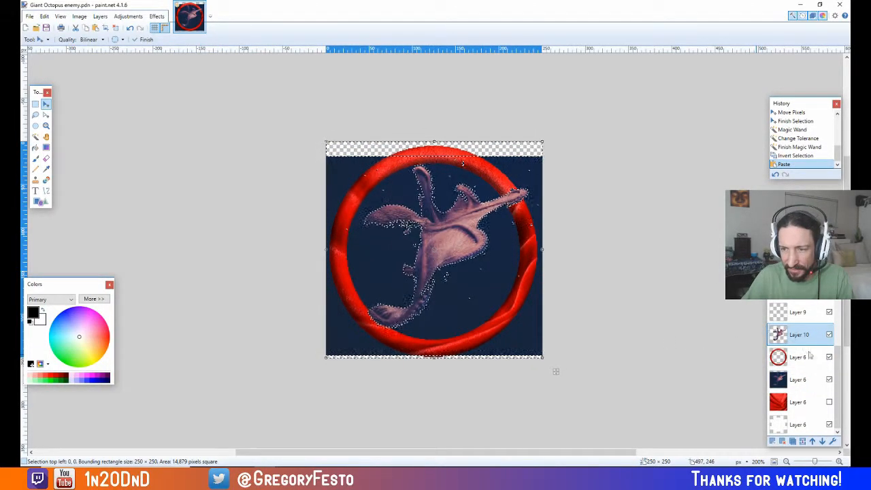
{"action": "left_click", "coordinate": [829, 380]}
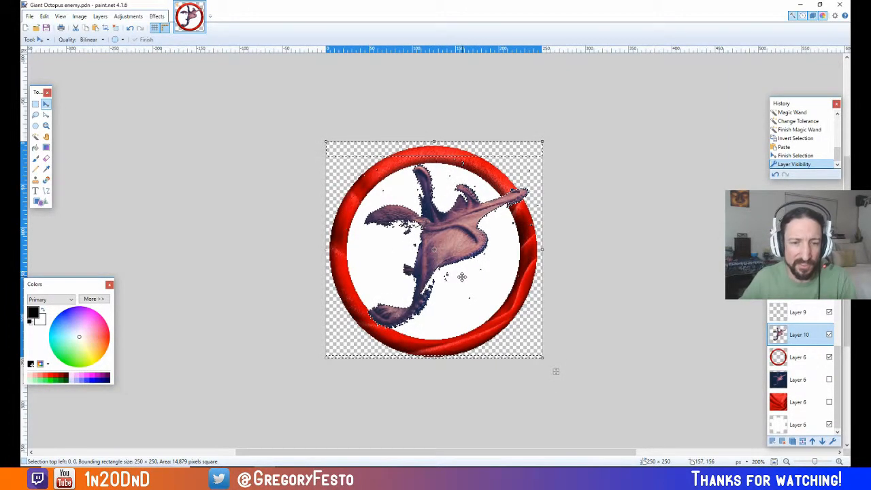
{"action": "key", "text": "ctrl+d"}
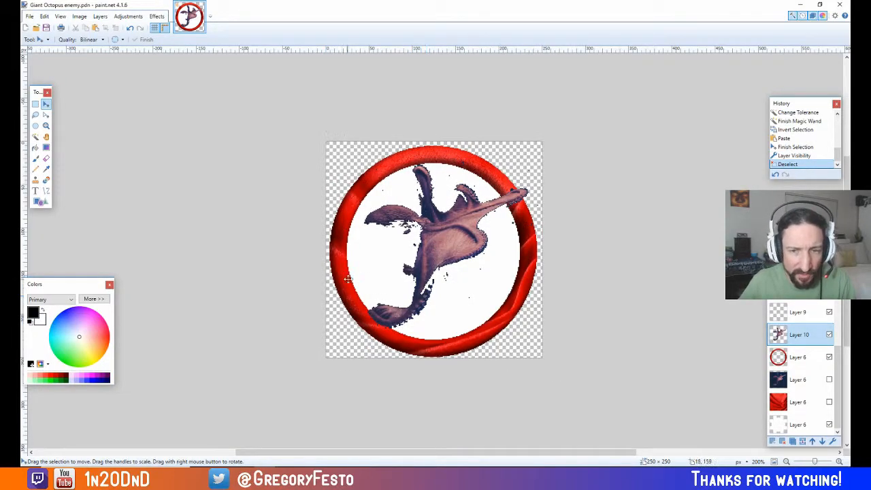
Step: Select the ring's area with the Magic Wand from the temporarily shown Ring layer, leaving Layer 10 active
{"action": "left_click", "coordinate": [36, 138]}
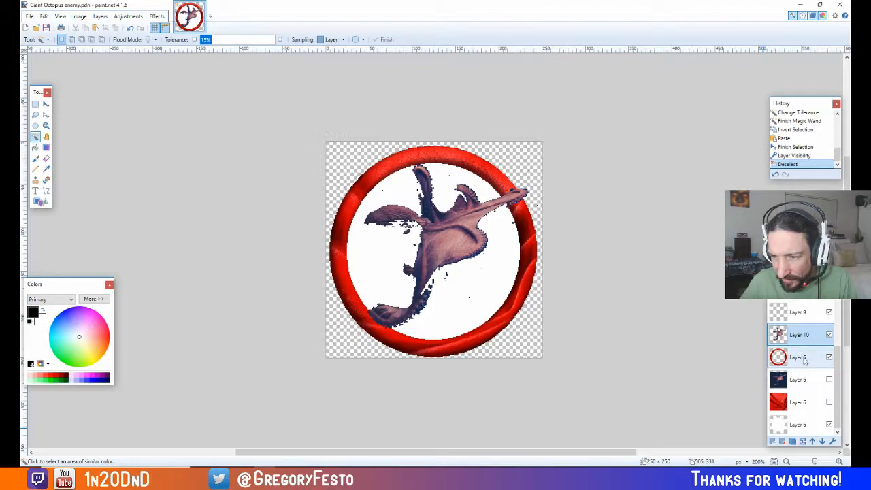
{"action": "left_click", "coordinate": [826, 300]}
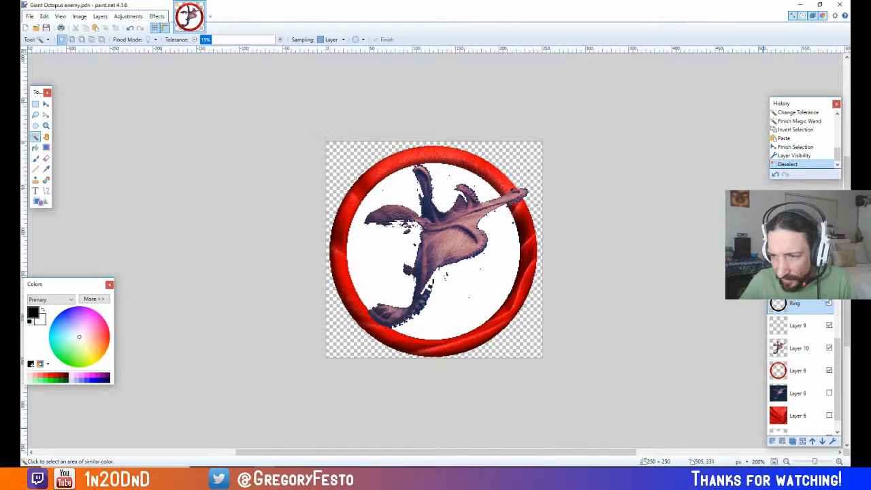
{"action": "left_click", "coordinate": [828, 304]}
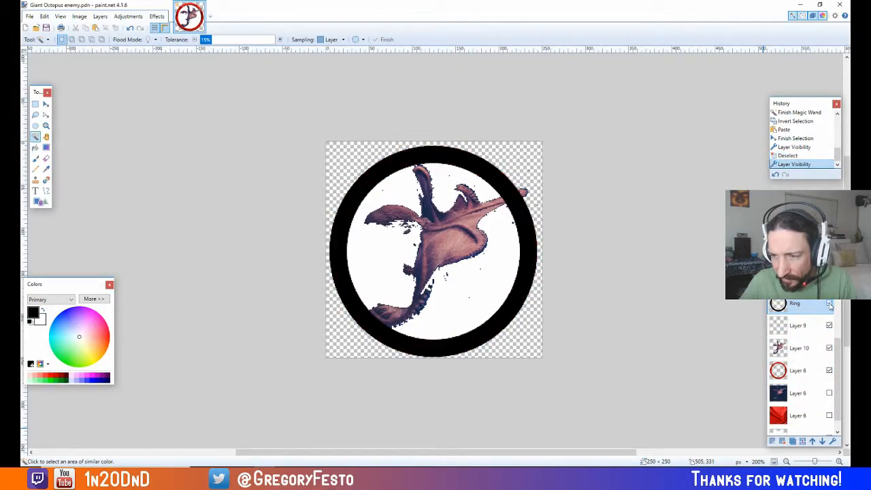
{"action": "left_click", "coordinate": [527, 244]}
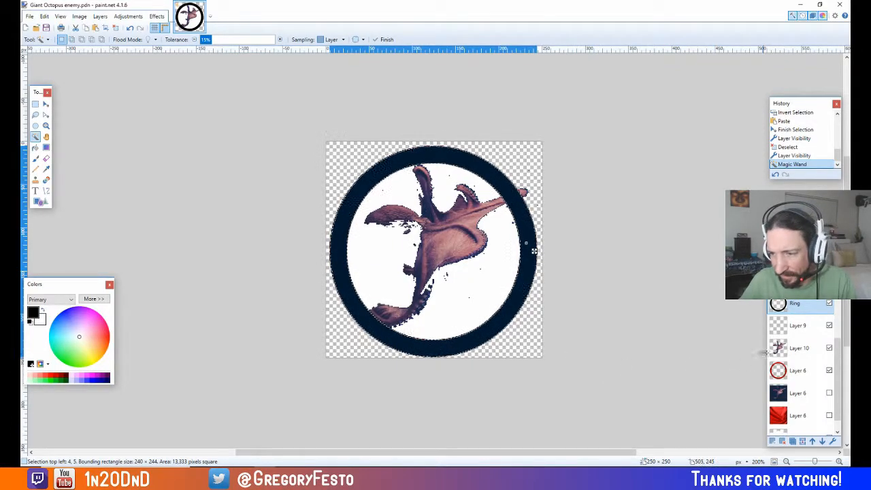
{"action": "left_click", "coordinate": [802, 350]}
{"action": "left_click", "coordinate": [828, 305]}
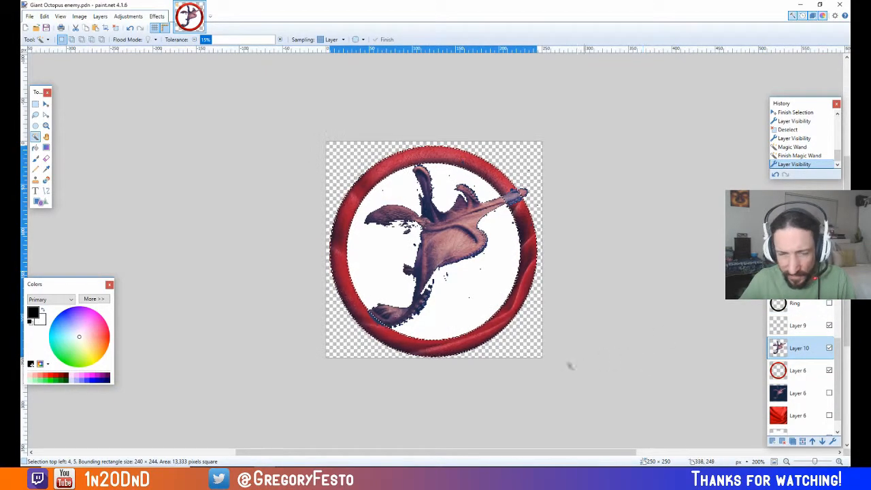
Step: Erase stray octopus pixels over the ring on Layer 10 using the Eraser at brush width 10
{"action": "left_click", "coordinate": [46, 159]}
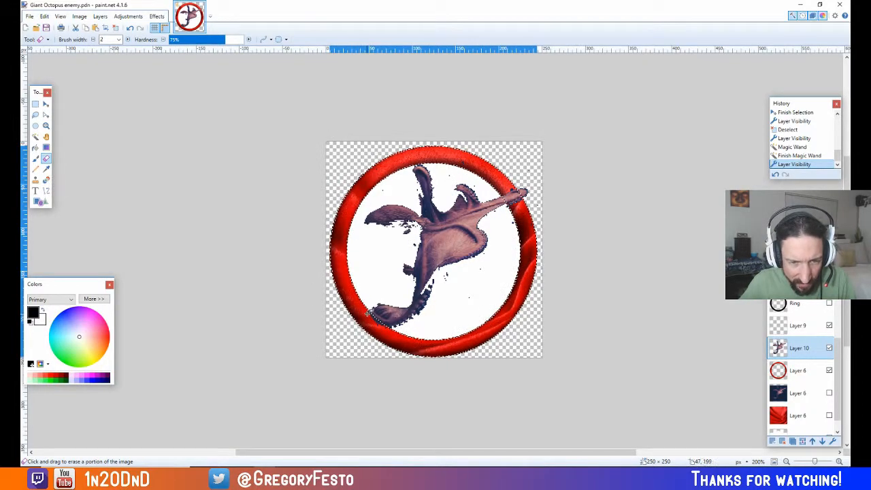
{"action": "key", "text": "bracketright"}
{"action": "key", "text": "bracketright"}
{"action": "key", "text": "bracketright"}
{"action": "key", "text": "bracketright"}
{"action": "key", "text": "bracketright"}
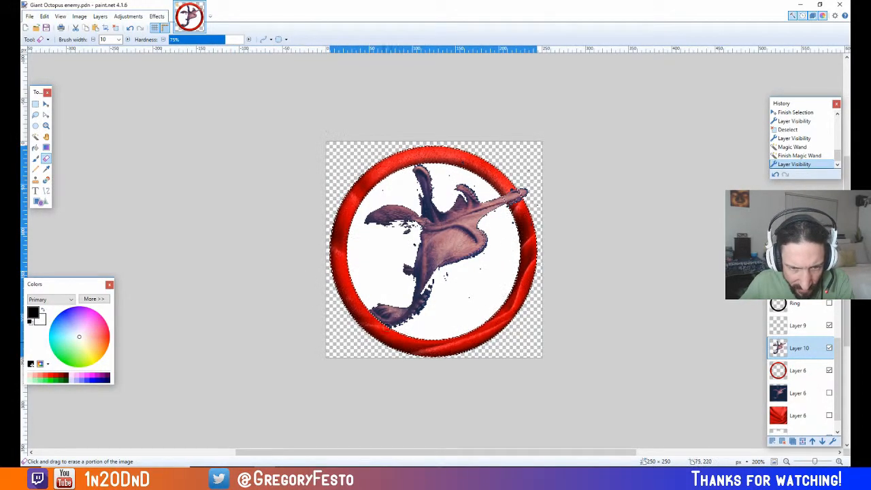
{"action": "left_click_drag", "start_coordinate": [397, 336], "coordinate": [406, 345]}
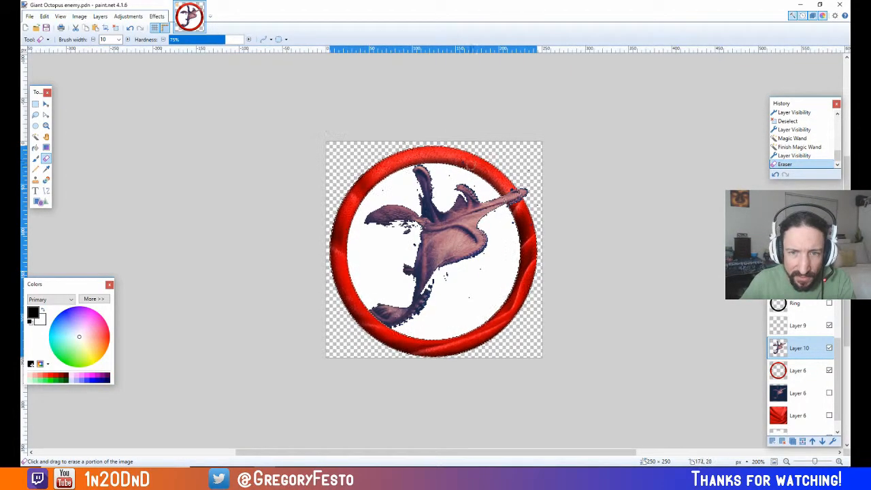
{"action": "left_click_drag", "start_coordinate": [425, 157], "coordinate": [363, 188]}
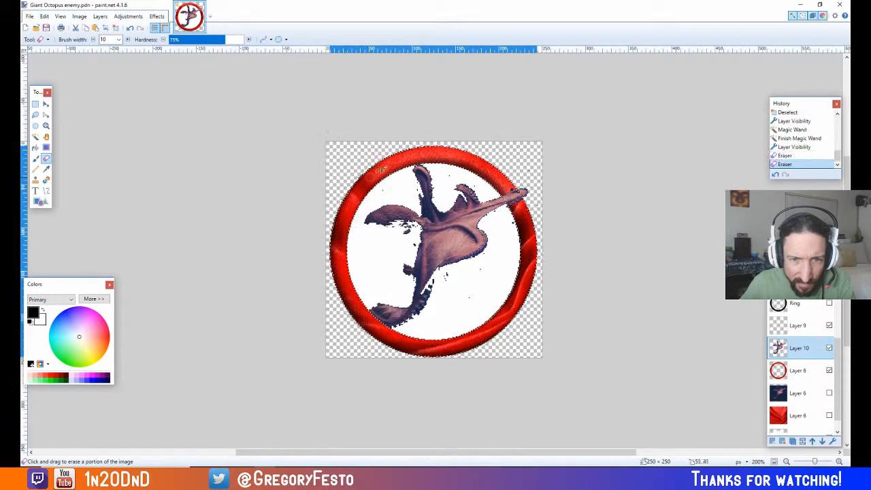
{"action": "left_click", "coordinate": [532, 222]}
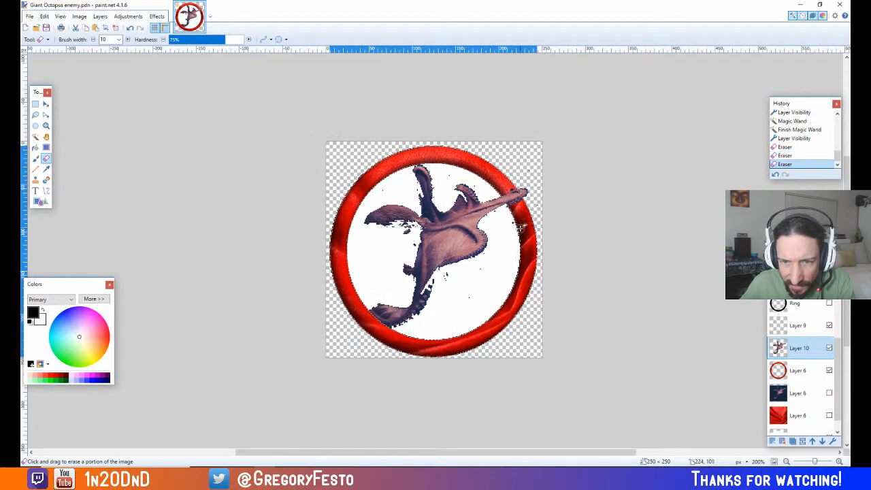
Step: Erase stray dark pixels around the tentacle crossing the ring on Layer 10, reducing the Eraser's brush width to 6
{"action": "left_click", "coordinate": [840, 462]}
{"action": "left_click", "coordinate": [840, 462]}
{"action": "left_click", "coordinate": [840, 462]}
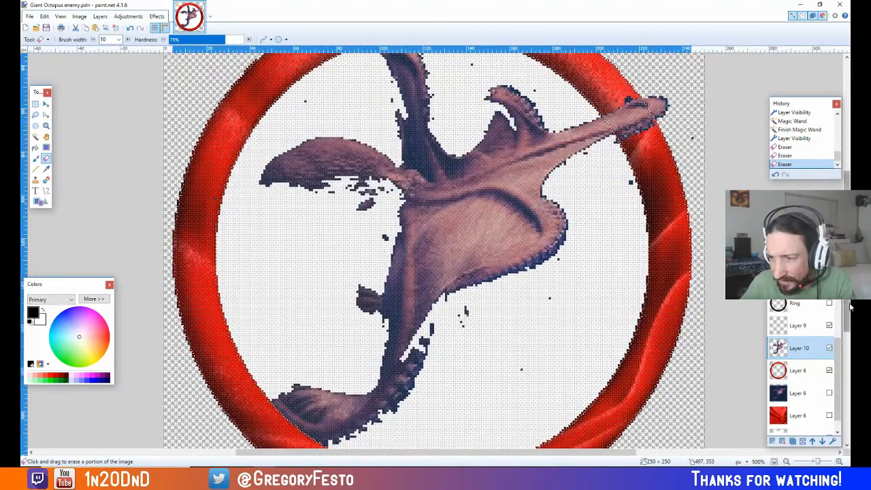
{"action": "scroll", "coordinate": [616, 245], "scroll_direction": "up", "scroll_amount": 3}
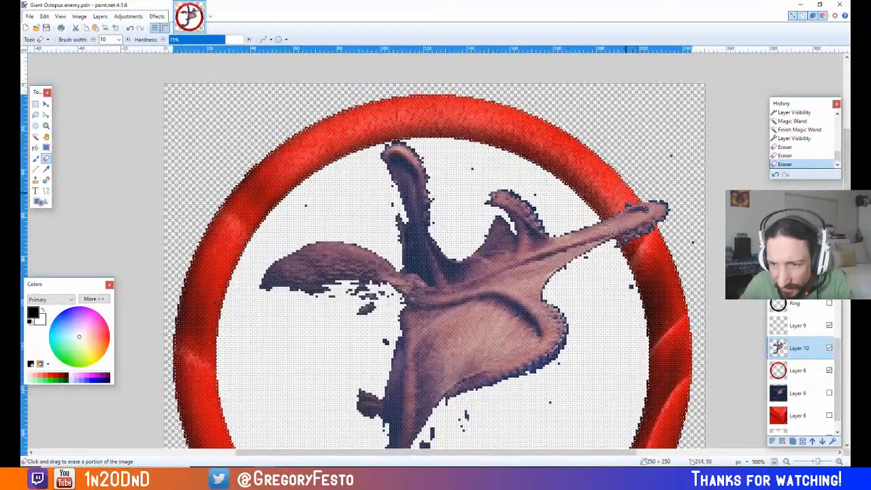
{"action": "left_click", "coordinate": [622, 194]}
{"action": "key", "text": "bracketleft"}
{"action": "key", "text": "bracketleft"}
{"action": "key", "text": "bracketleft"}
{"action": "key", "text": "bracketleft"}
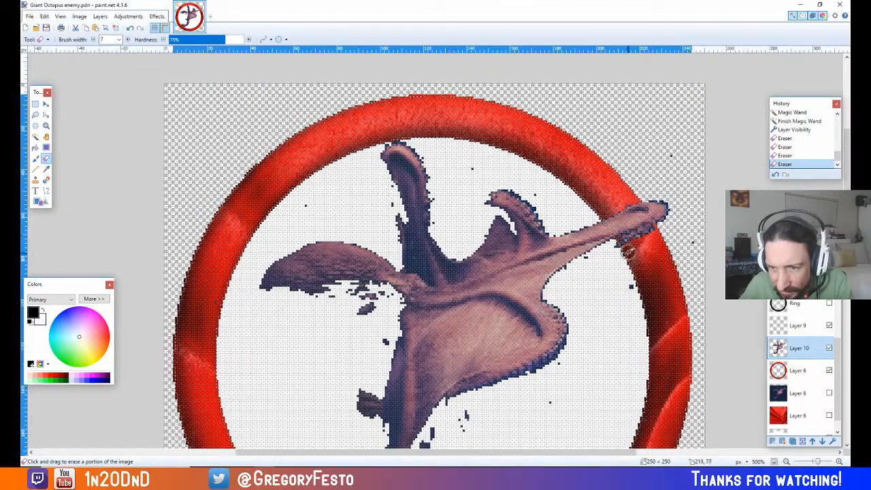
{"action": "left_click_drag", "start_coordinate": [624, 250], "coordinate": [641, 244]}
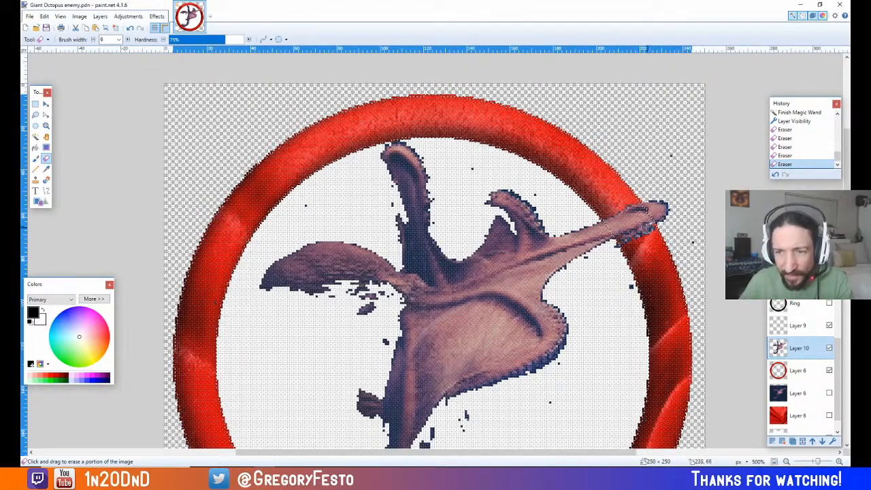
Step: Clear the selection and erase the stray specks outside the ring and the dark edge around the tentacle's tip
{"action": "key", "text": "ctrl+d"}
{"action": "left_click_drag", "start_coordinate": [674, 162], "coordinate": [670, 154]}
{"action": "left_click_drag", "start_coordinate": [690, 244], "coordinate": [694, 245]}
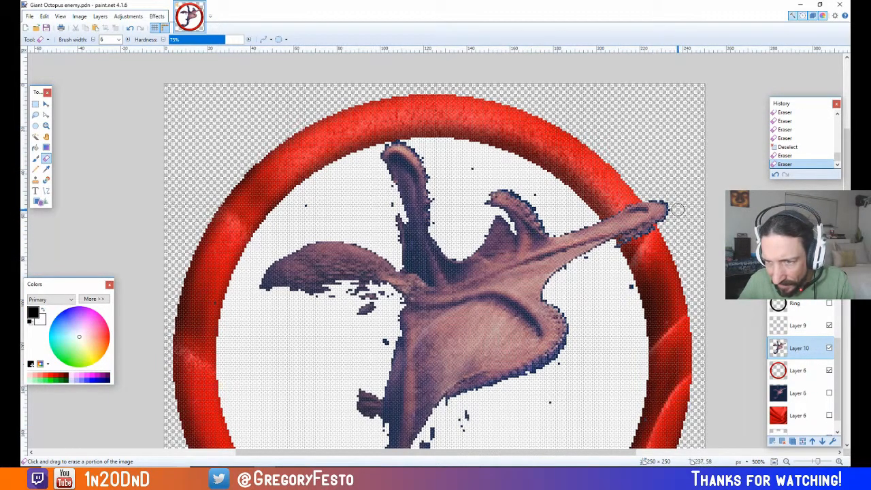
{"action": "left_click_drag", "start_coordinate": [675, 208], "coordinate": [672, 200]}
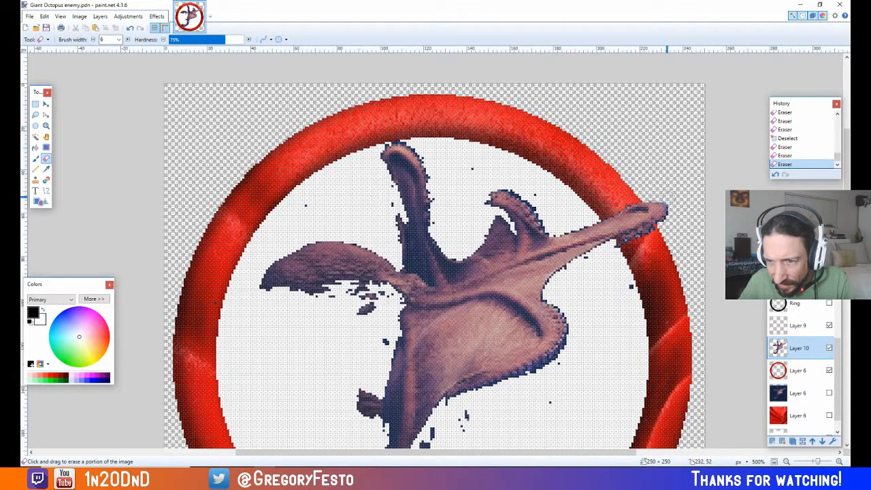
{"action": "left_click", "coordinate": [666, 225]}
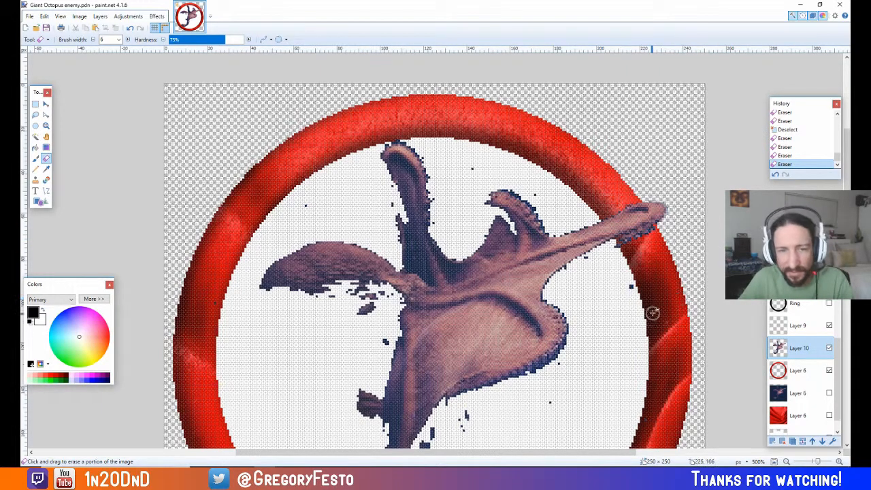
{"action": "left_click", "coordinate": [787, 461]}
{"action": "left_click", "coordinate": [786, 461]}
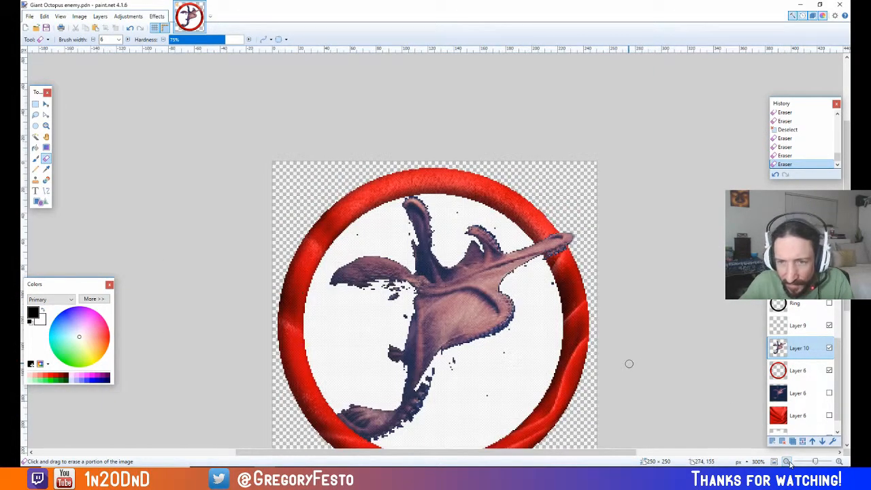
{"action": "left_click", "coordinate": [786, 461]}
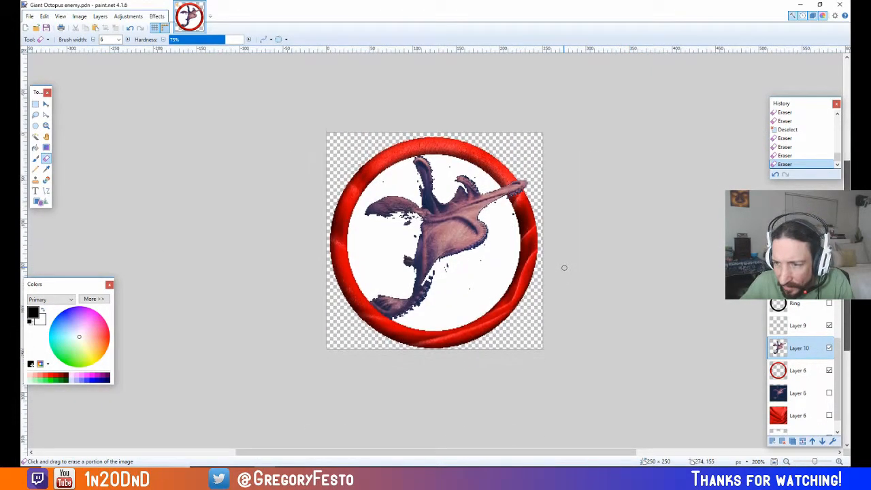
Step: Show the octopus picture layer and copy its area inside the ring, selected with the Magic Wand on the red ring layer
{"action": "left_click", "coordinate": [829, 392]}
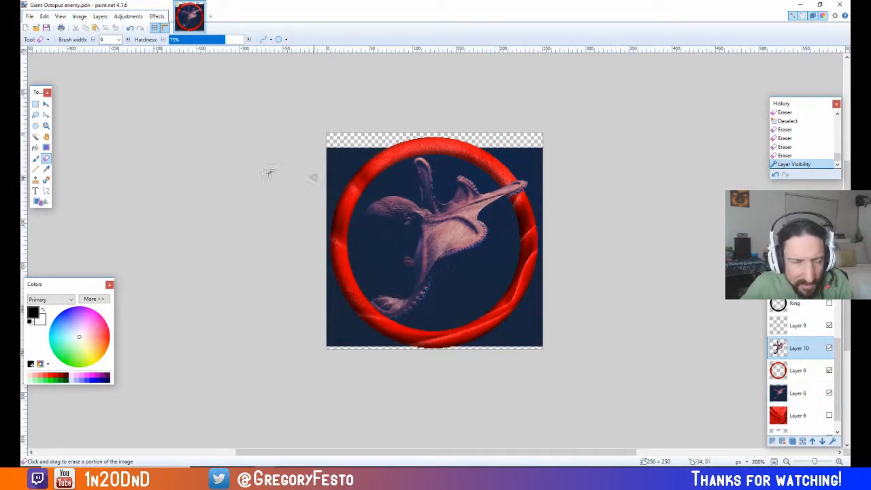
{"action": "left_click", "coordinate": [35, 136]}
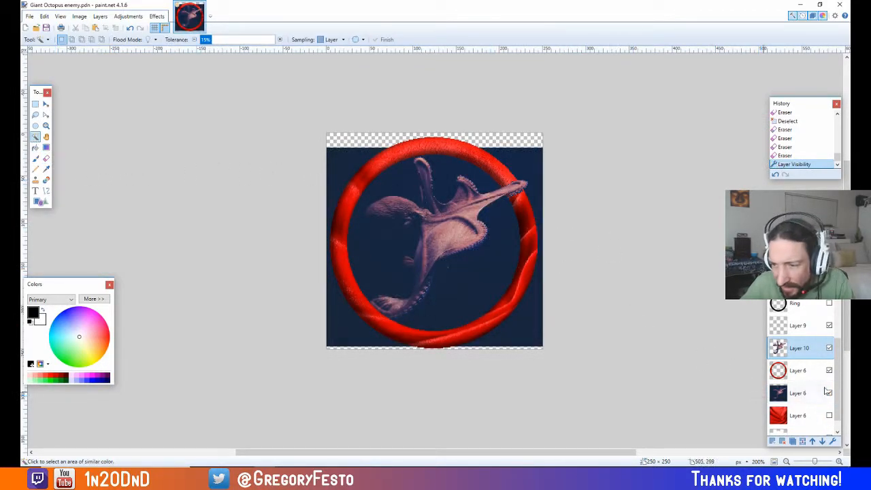
{"action": "left_click", "coordinate": [800, 307]}
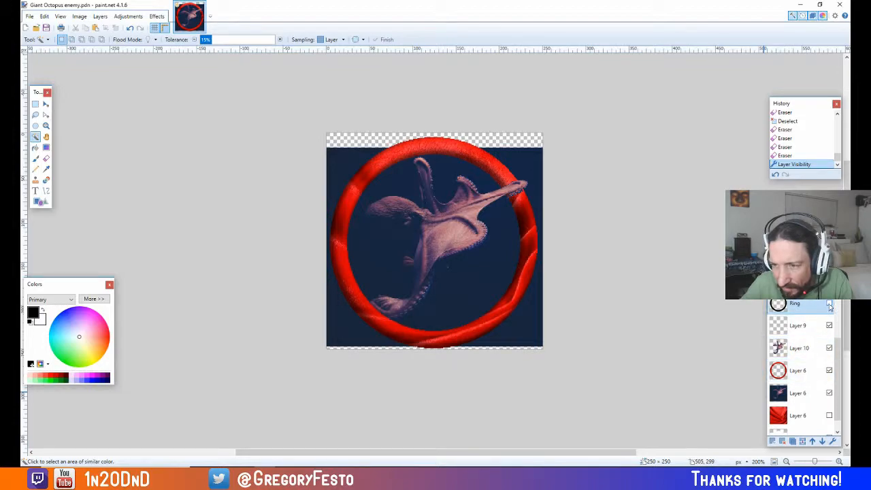
{"action": "left_click", "coordinate": [802, 376]}
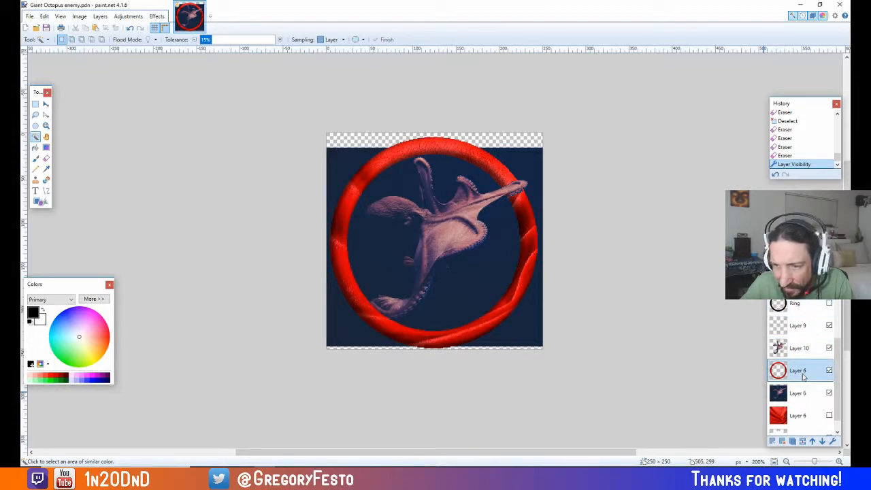
{"action": "left_click", "coordinate": [485, 273]}
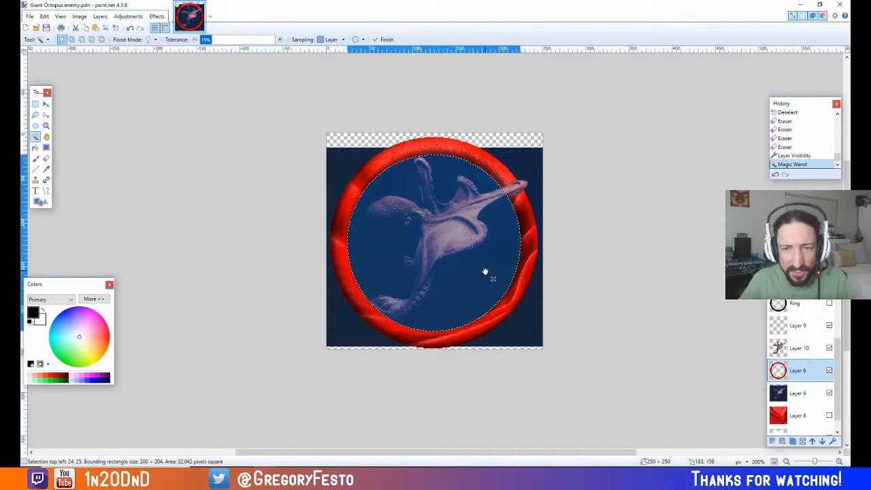
{"action": "key", "text": "alt+Page_Down"}
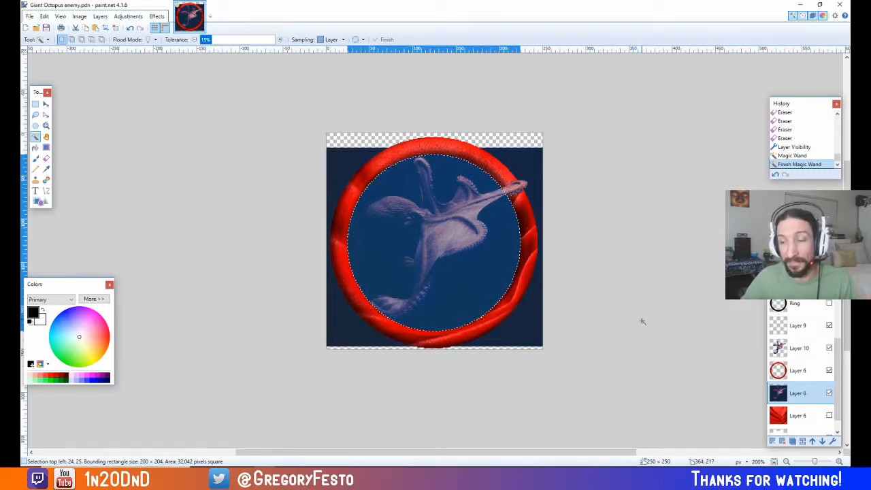
{"action": "left_click", "coordinate": [803, 349]}
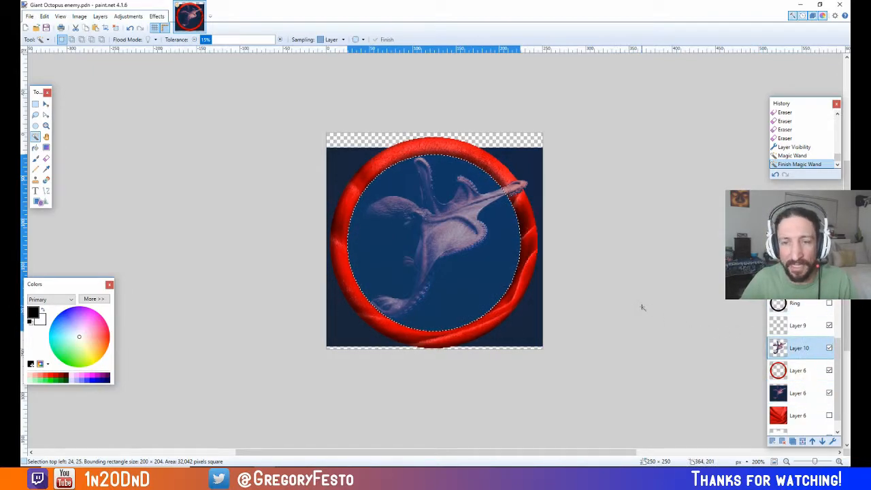
{"action": "key", "text": "ctrl+v"}
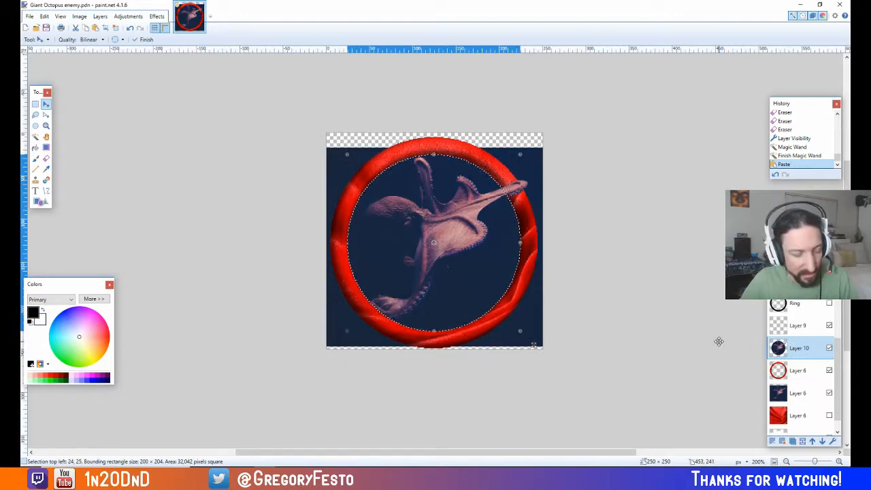
{"action": "key", "text": "ctrl+z"}
Step: Move Layer 10 above Layer 9 and paste the copied circle into Layer 9, then hide the picture layer and deselect
{"action": "left_click_drag", "start_coordinate": [805, 348], "coordinate": [803, 328]}
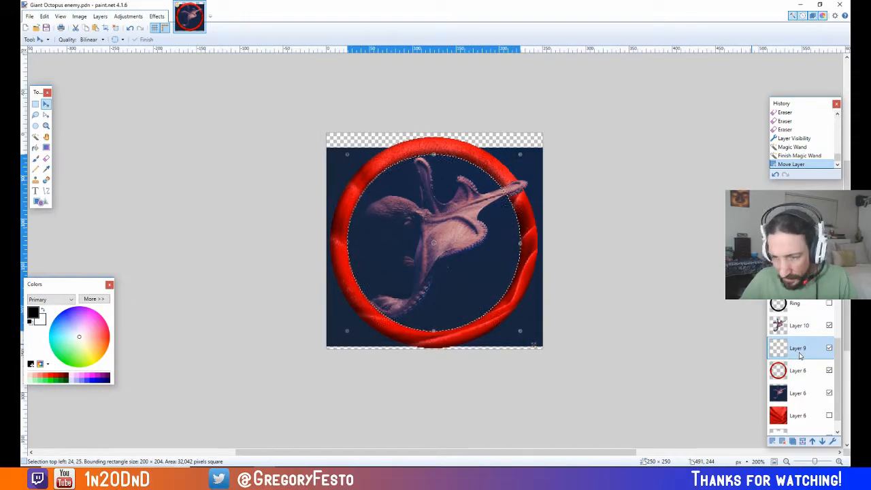
{"action": "key", "text": "ctrl+v"}
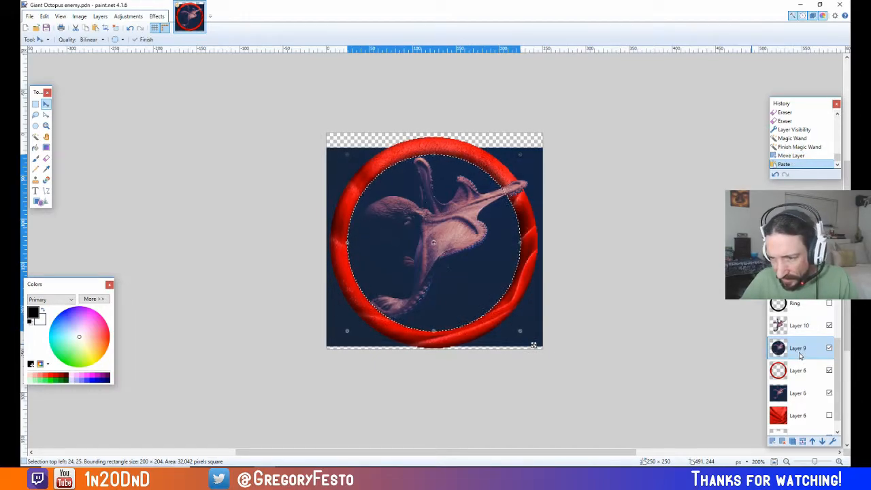
{"action": "left_click", "coordinate": [829, 393]}
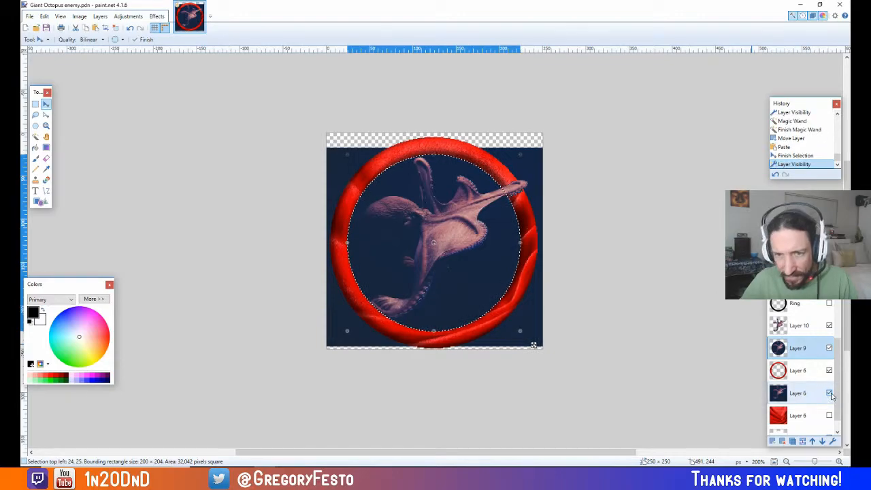
{"action": "key", "text": "ctrl+d"}
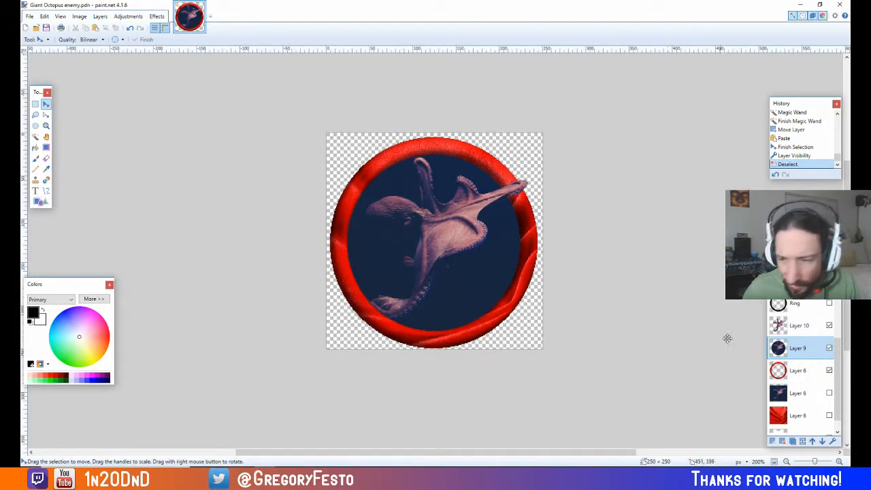
Step: Erase a spot on Layer 10 over the ring's left side using the Eraser at brush width 6
{"action": "left_click", "coordinate": [805, 333]}
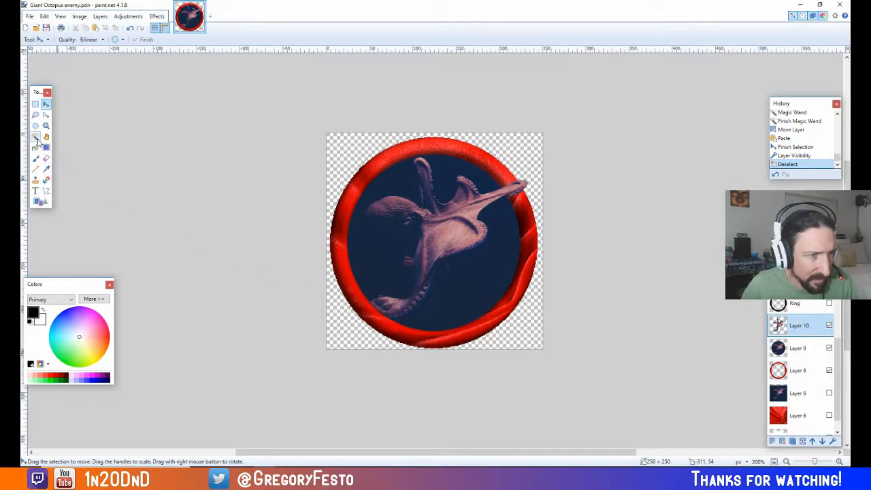
{"action": "left_click", "coordinate": [46, 157]}
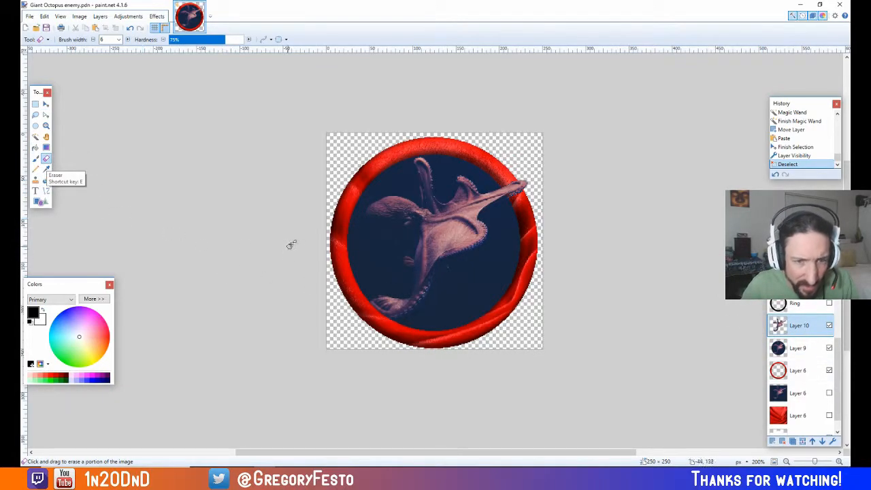
{"action": "left_click", "coordinate": [345, 224]}
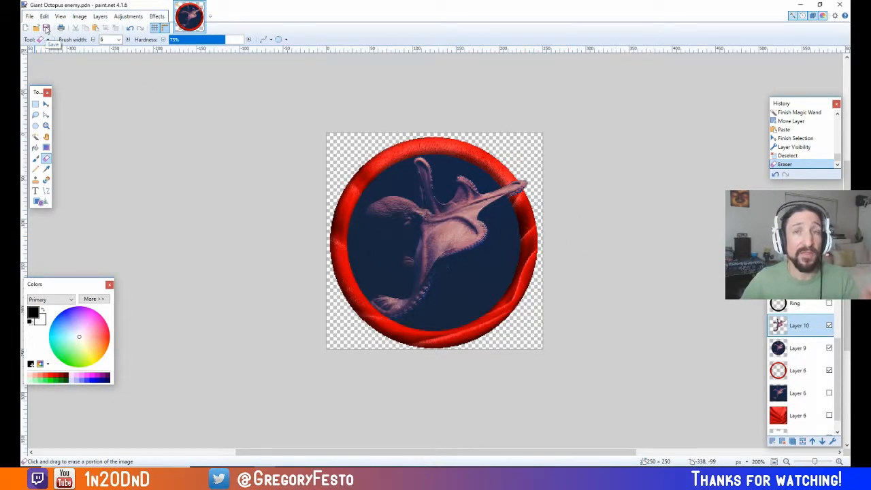
Step: Save the token as a flattened PNG named Giant Octopus enemy in the Tokens folder, with the bit depth on Auto-detect
{"action": "left_click", "coordinate": [29, 16]}
{"action": "left_click", "coordinate": [45, 93]}
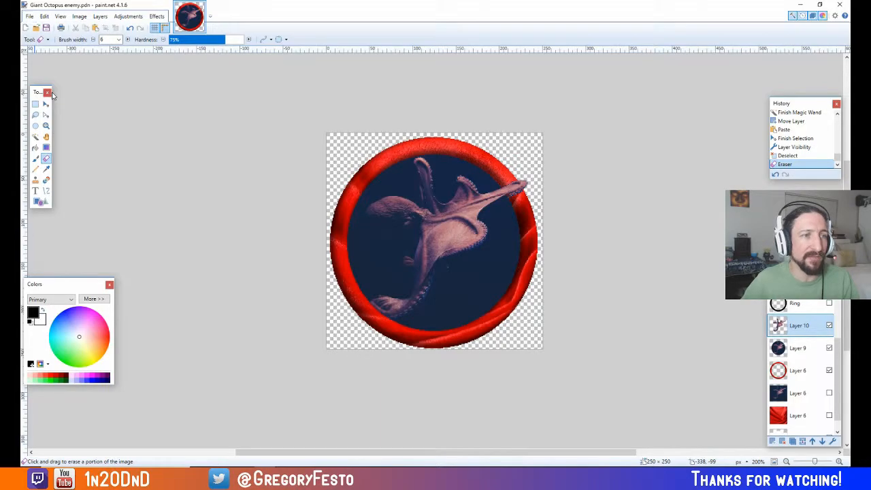
{"action": "left_click", "coordinate": [130, 201]}
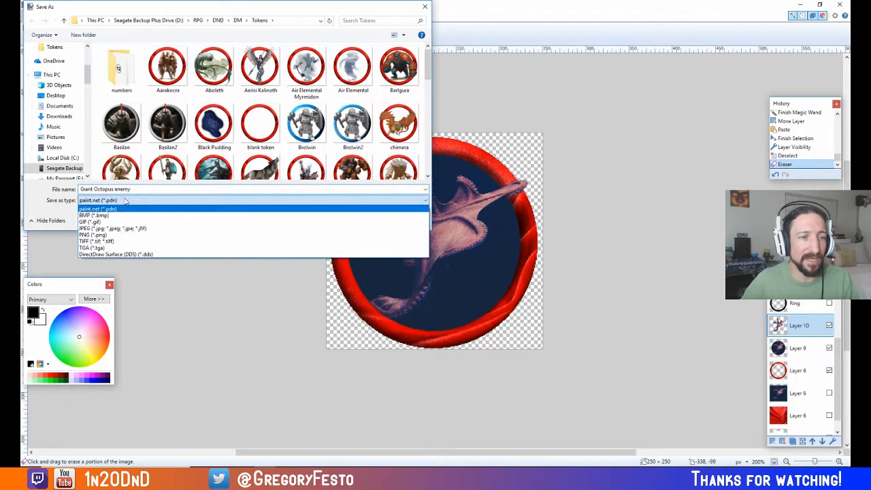
{"action": "left_click", "coordinate": [126, 237]}
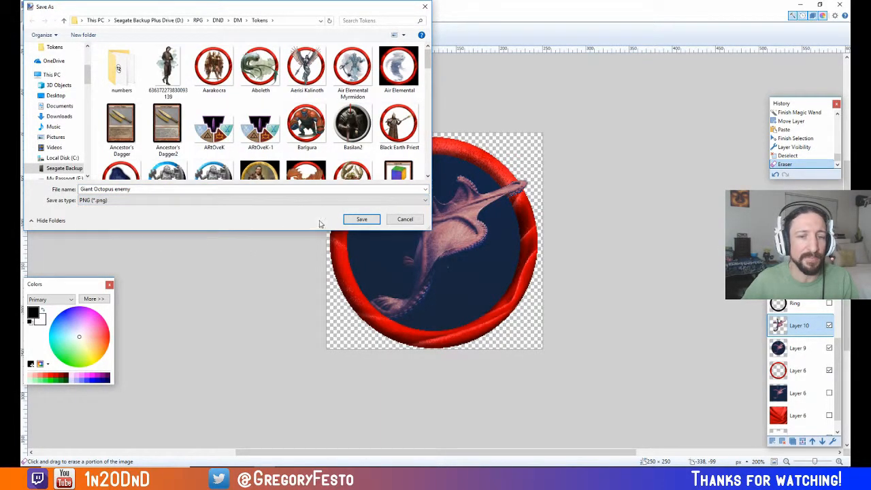
{"action": "left_click", "coordinate": [364, 219]}
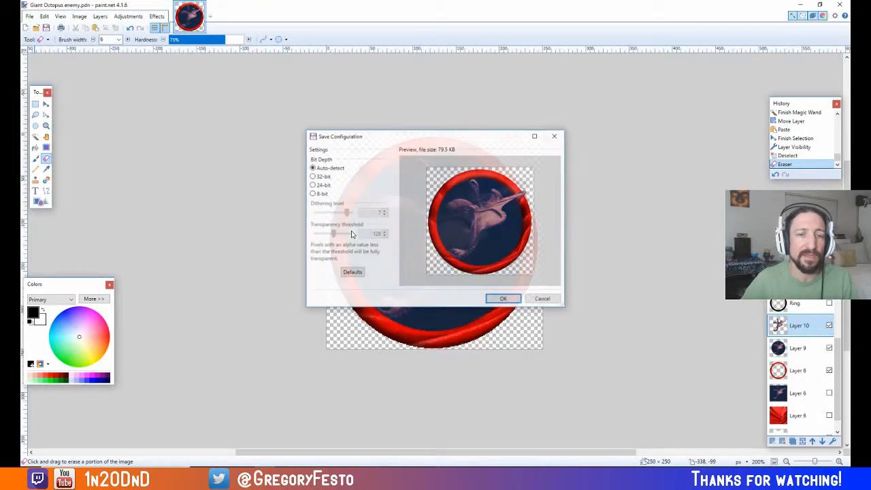
{"action": "left_click", "coordinate": [503, 300]}
{"action": "left_click", "coordinate": [422, 257]}
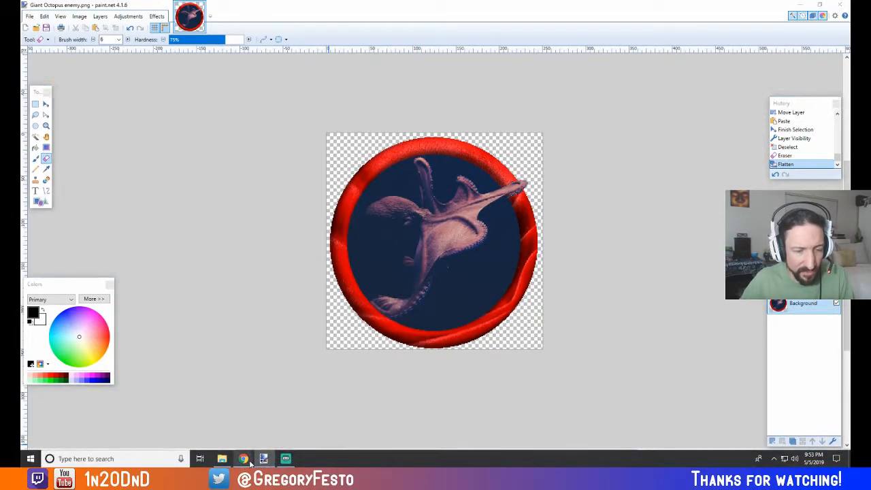
Step: Switch to the Kingdom of Agick game in Roll20 and examine the journal's Characters, Handouts and Humanoids folders
{"action": "left_click", "coordinate": [290, 404]}
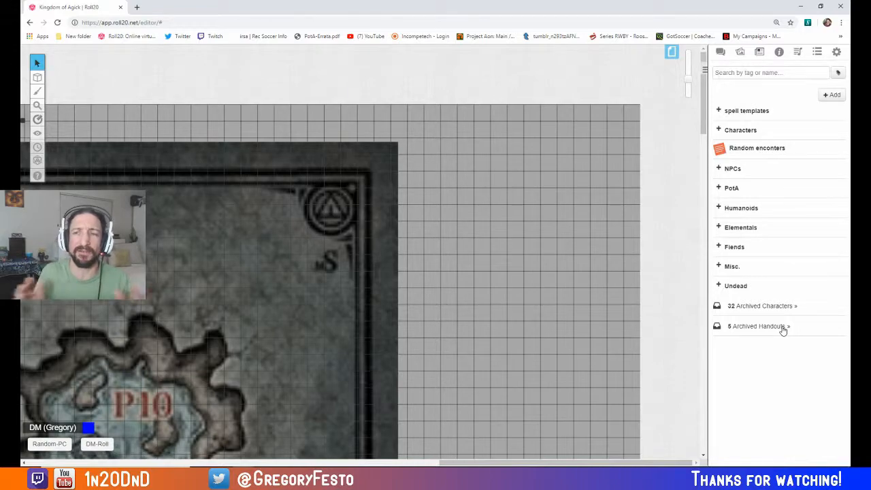
{"action": "left_click", "coordinate": [718, 131]}
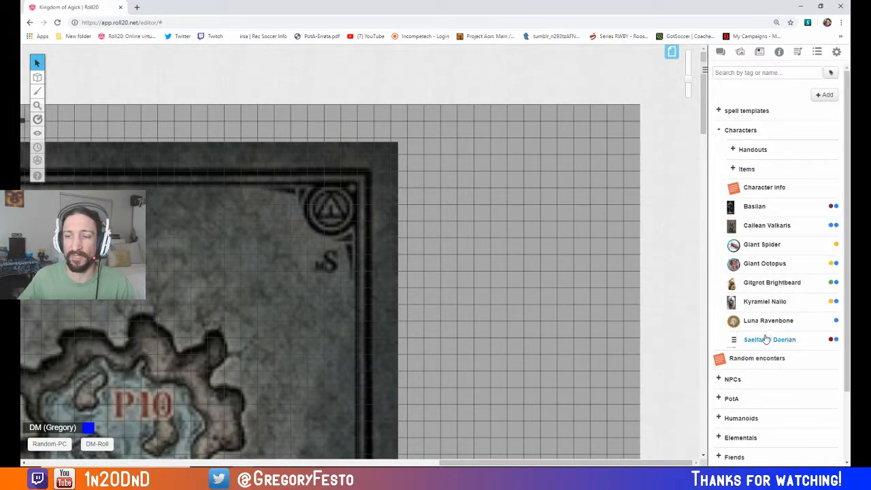
{"action": "left_click", "coordinate": [733, 150]}
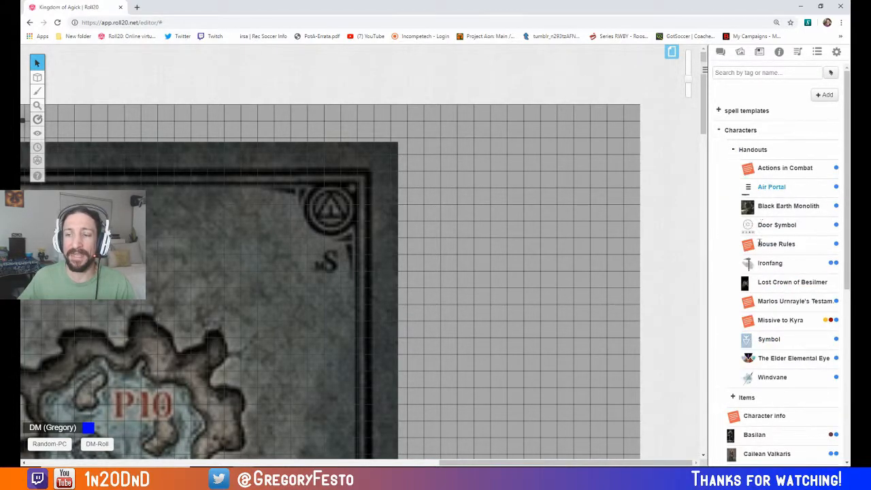
{"action": "left_click", "coordinate": [733, 150]}
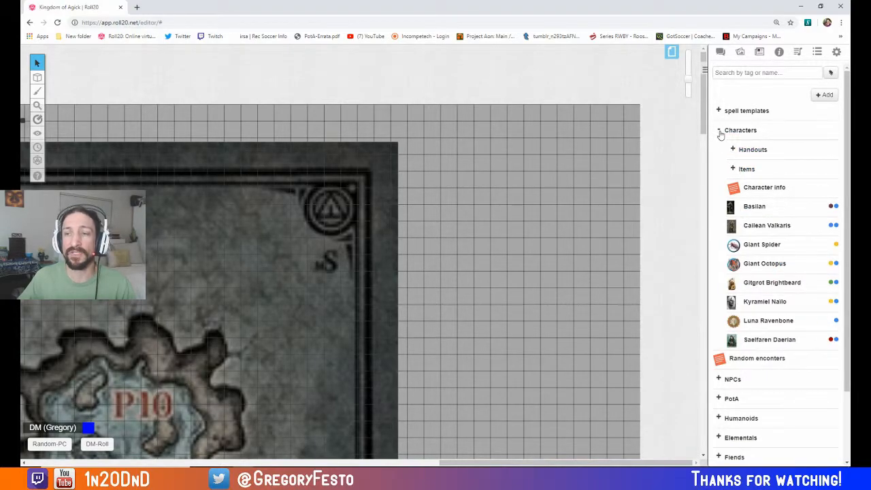
{"action": "left_click", "coordinate": [720, 132]}
{"action": "left_click", "coordinate": [719, 208]}
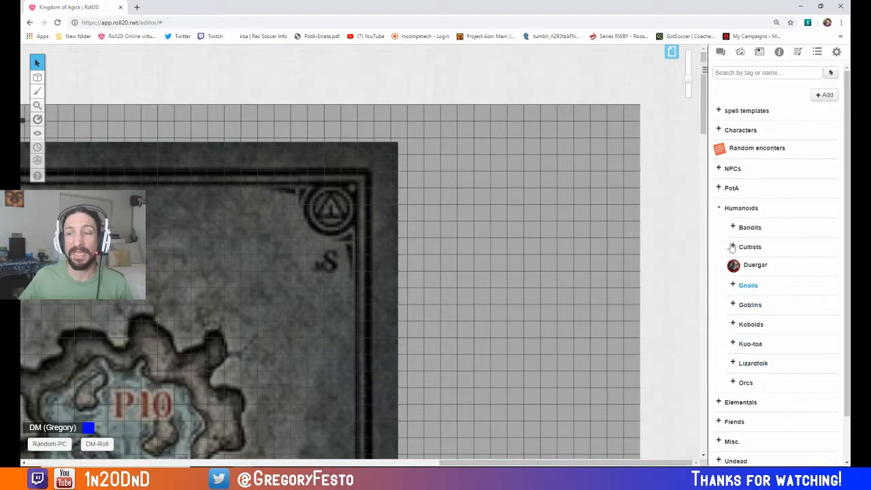
{"action": "left_click", "coordinate": [718, 211]}
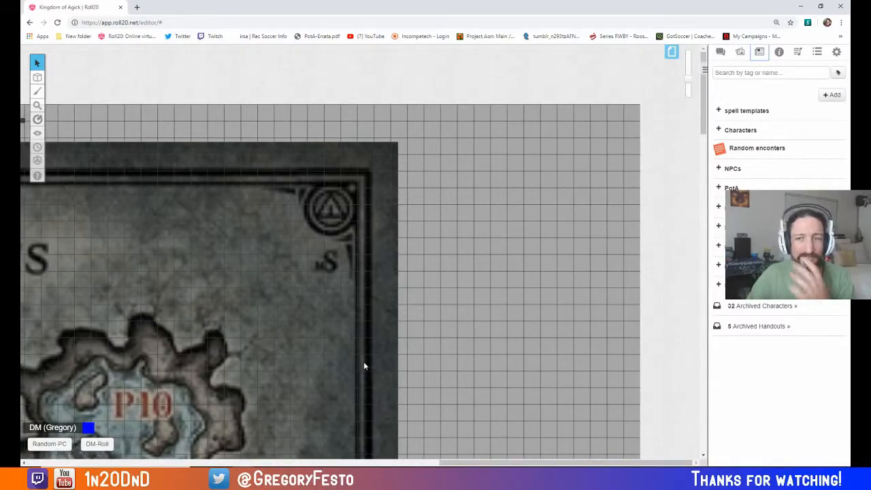
Step: Add a new character to the journal, upload the Giant Octopus enemy token image as its avatar, and save it
{"action": "left_click", "coordinate": [830, 95]}
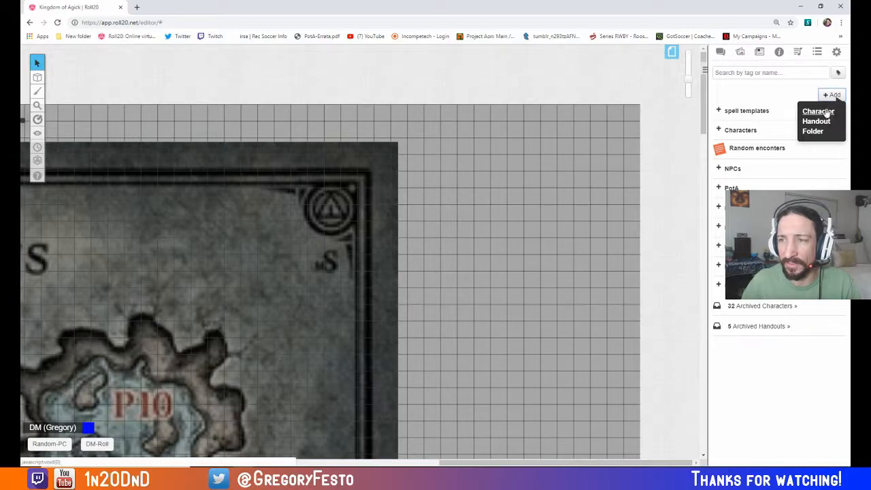
{"action": "left_click", "coordinate": [826, 111]}
{"action": "left_click", "coordinate": [347, 176]}
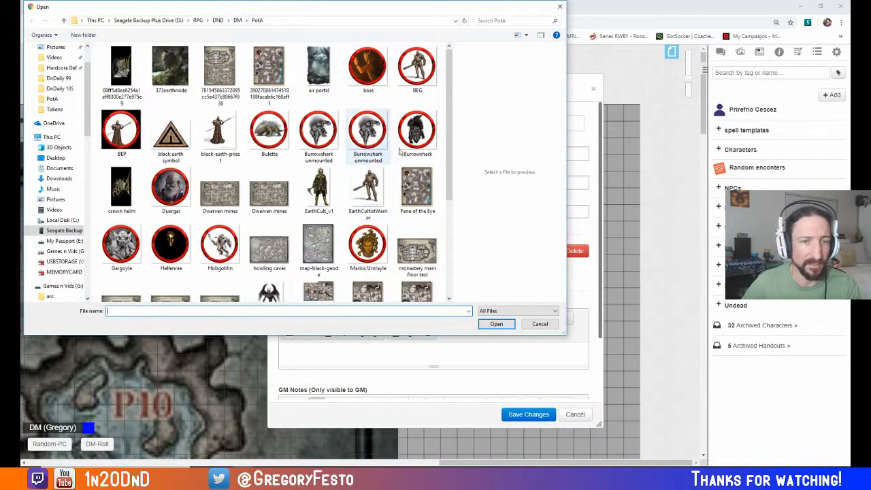
{"action": "scroll", "coordinate": [448, 135], "scroll_direction": "down", "scroll_amount": 2}
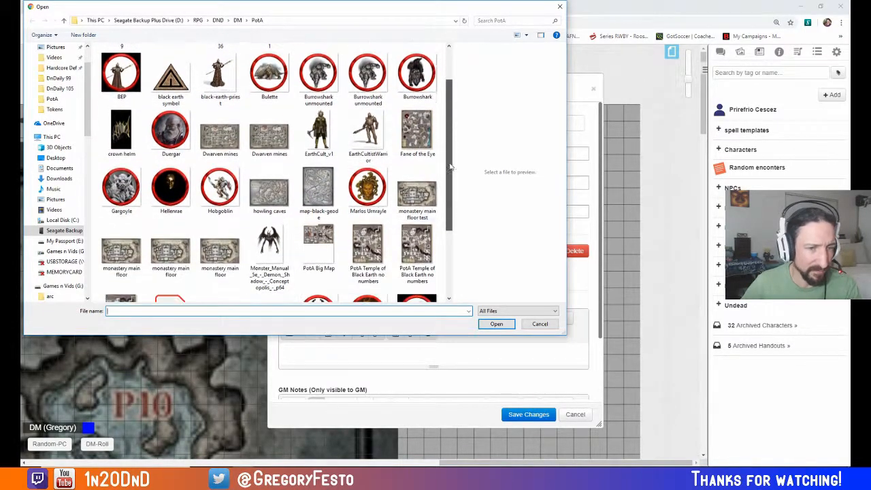
{"action": "left_click", "coordinate": [32, 231]}
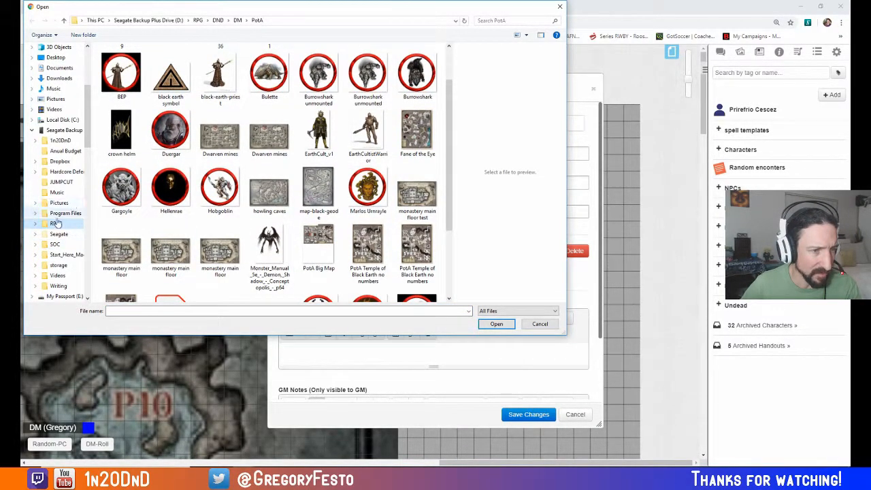
{"action": "left_click", "coordinate": [37, 225]}
{"action": "left_click_drag", "start_coordinate": [449, 83], "coordinate": [448, 167]}
{"action": "left_click", "coordinate": [368, 142]}
{"action": "left_click", "coordinate": [496, 324]}
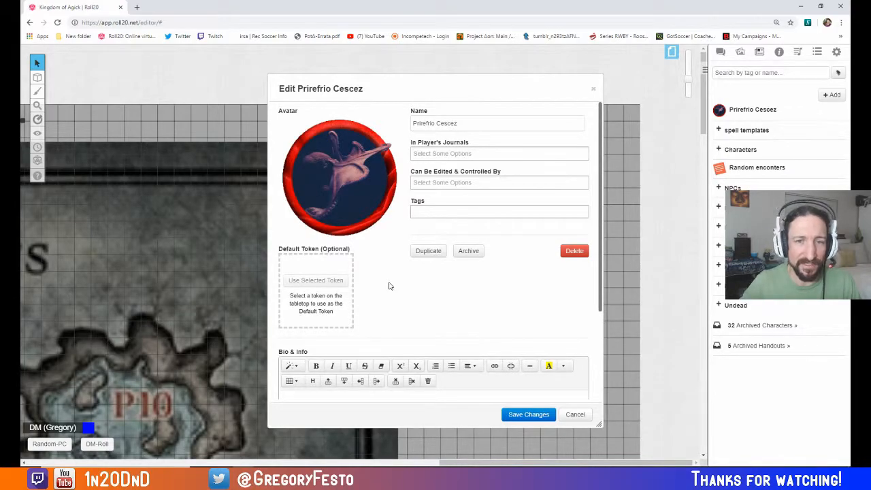
{"action": "left_click", "coordinate": [529, 414]}
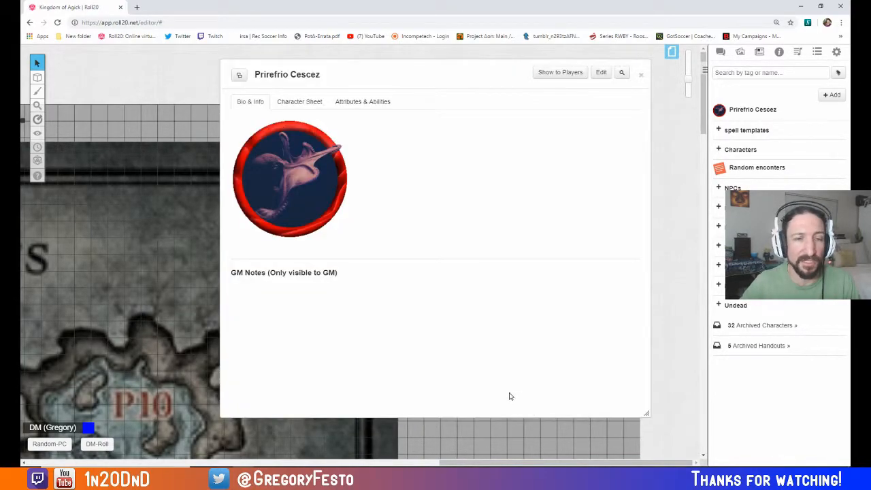
Step: Switch the new character's sheet from the PC layout to the NPC layout
{"action": "left_click", "coordinate": [310, 102]}
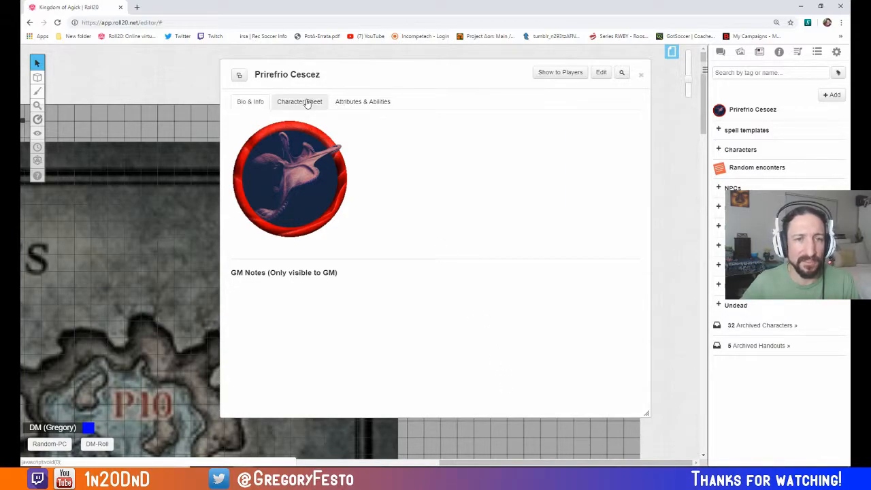
{"action": "left_click_drag", "start_coordinate": [648, 135], "coordinate": [651, 348]}
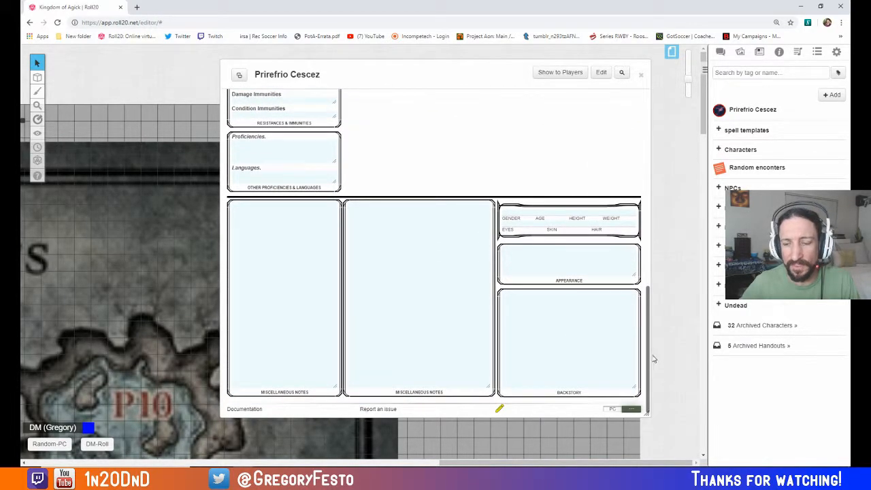
{"action": "left_click", "coordinate": [632, 411]}
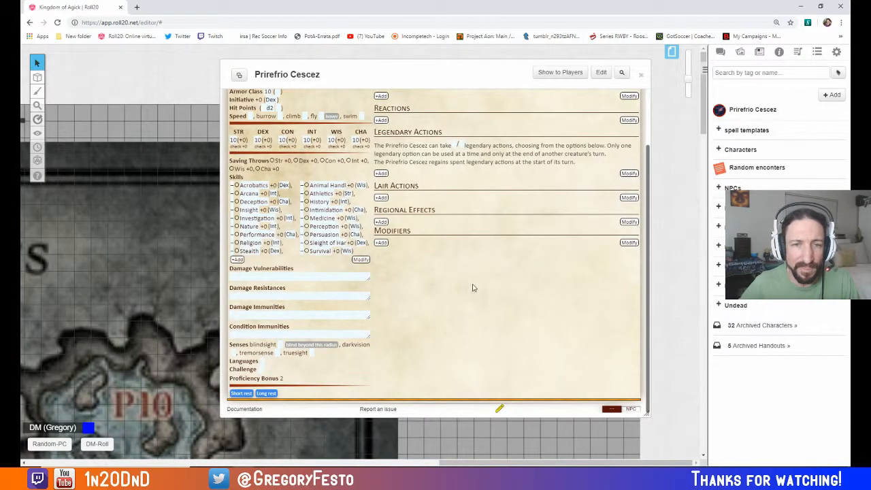
{"action": "left_click_drag", "start_coordinate": [649, 252], "coordinate": [656, 166]}
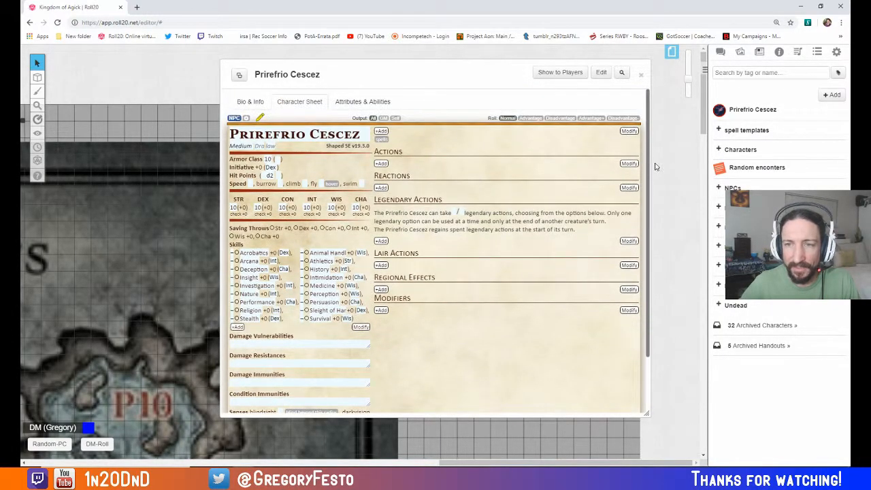
Step: Search the D&D 5th Edition compendium for giant octopus, apply the Giant Octopus monster to the character sheet, and close the sheet
{"action": "left_click", "coordinate": [779, 52]}
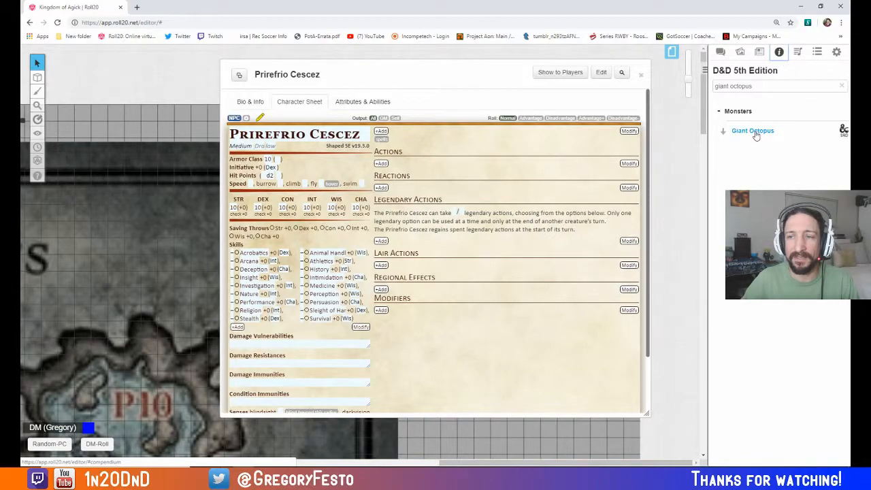
{"action": "left_click_drag", "start_coordinate": [757, 134], "coordinate": [408, 188]}
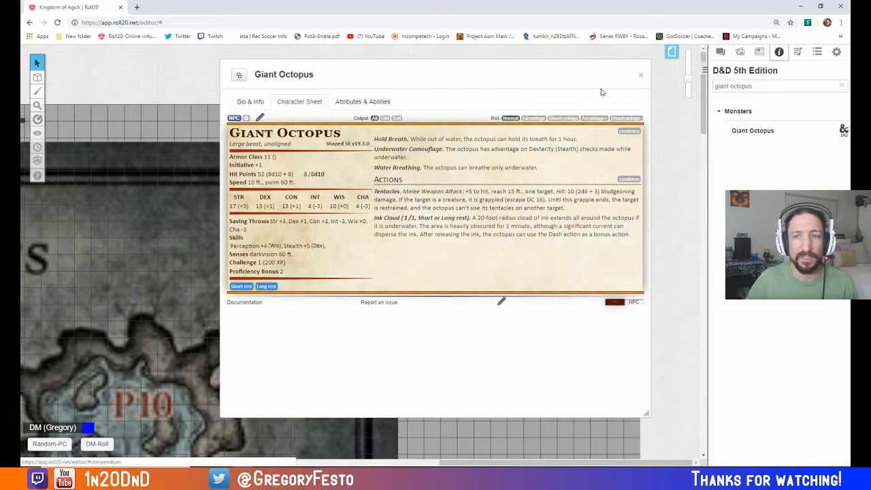
{"action": "left_click", "coordinate": [642, 77]}
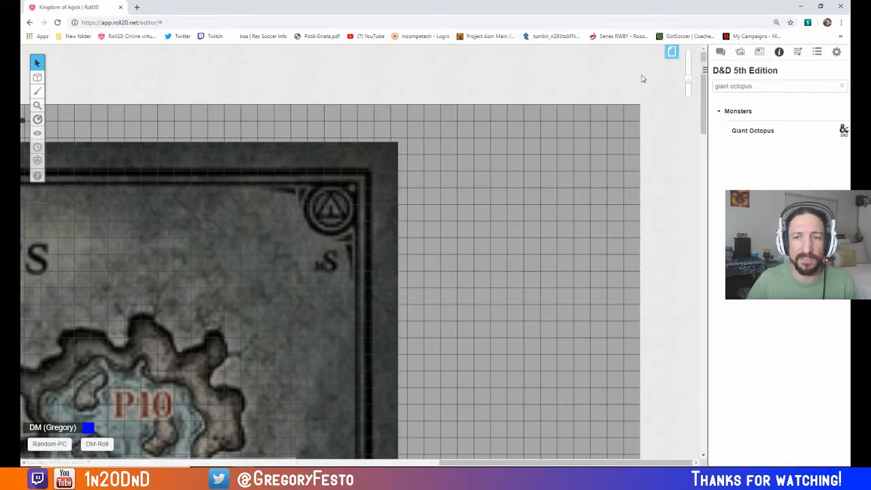
Step: Place a Giant Octopus token from the journal on the empty grid beside the map and select it
{"action": "left_click", "coordinate": [760, 54]}
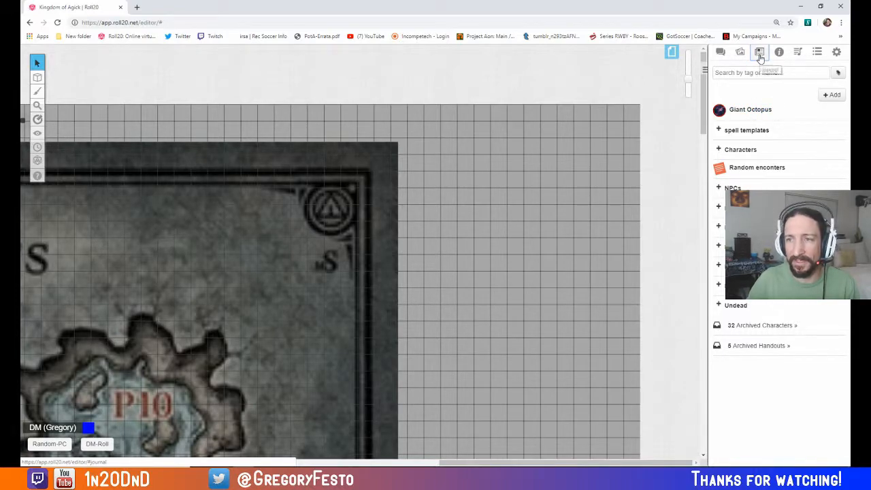
{"action": "left_click_drag", "start_coordinate": [754, 111], "coordinate": [569, 172]}
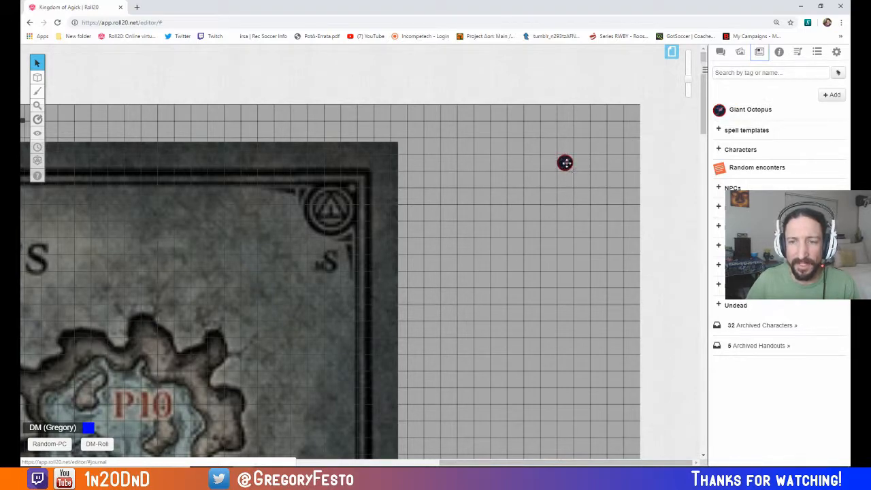
{"action": "left_click", "coordinate": [568, 166]}
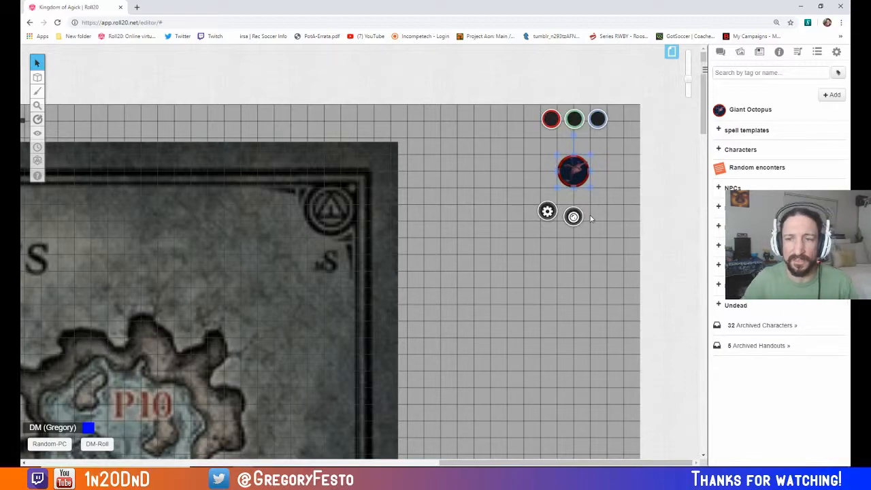
Step: Open the token's settings, consult the Giant Octopus sheet for its Perception, minimize the sheet, and set Bar 1 to 14
{"action": "left_click", "coordinate": [547, 211]}
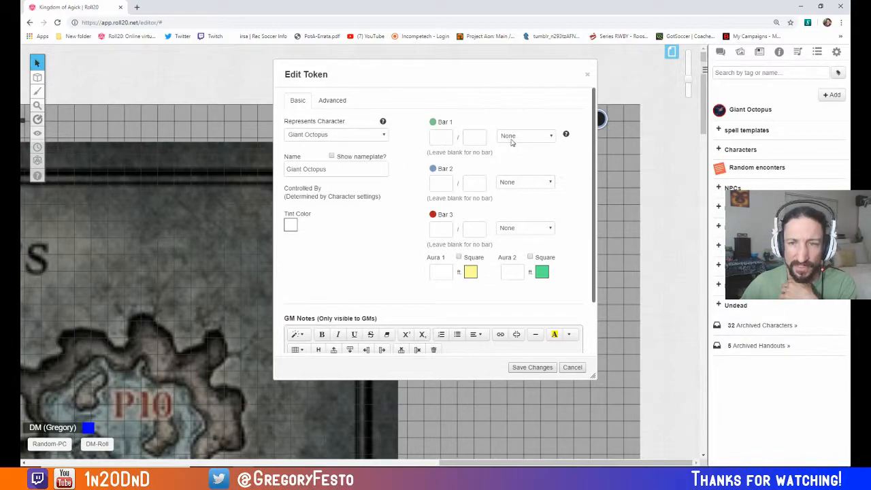
{"action": "left_click", "coordinate": [751, 110]}
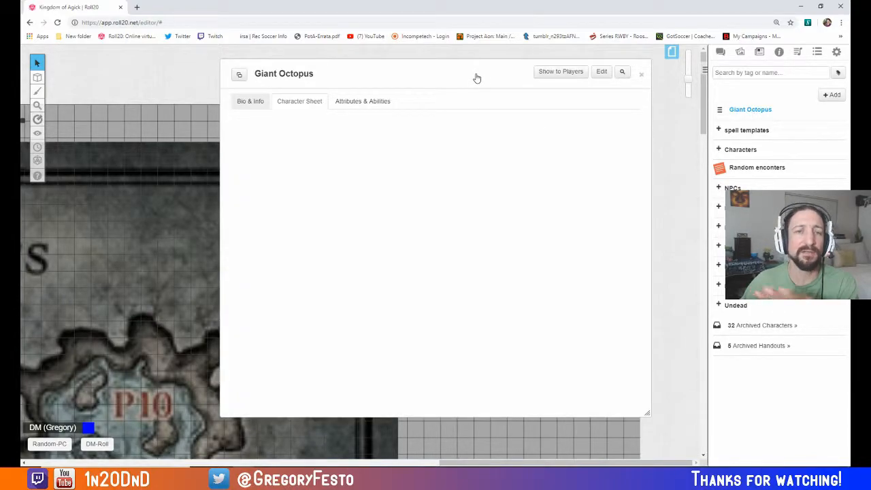
{"action": "left_click_drag", "start_coordinate": [476, 73], "coordinate": [302, 66]}
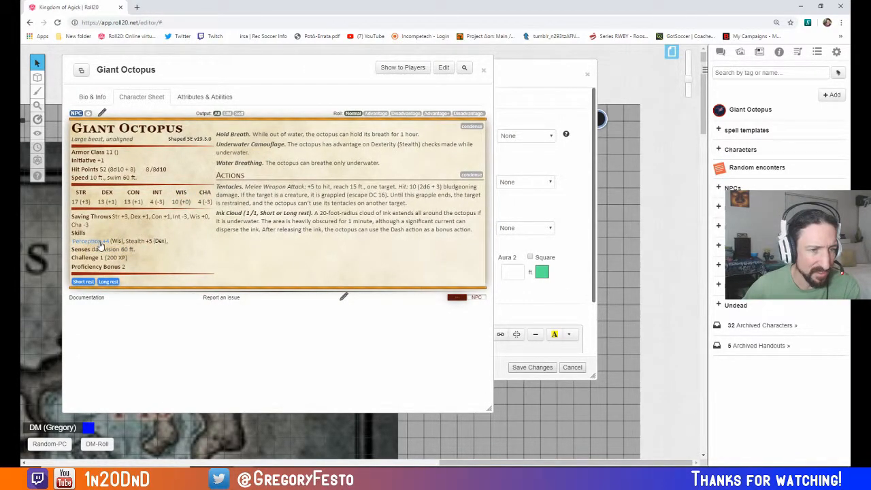
{"action": "double_click", "coordinate": [272, 69]}
{"action": "left_click", "coordinate": [440, 136]}
{"action": "type", "text": "14"}
Step: Link Bar 2 to AC, fill Bar 3 from HP and reset its link to None, and save the token settings
{"action": "left_click", "coordinate": [523, 185]}
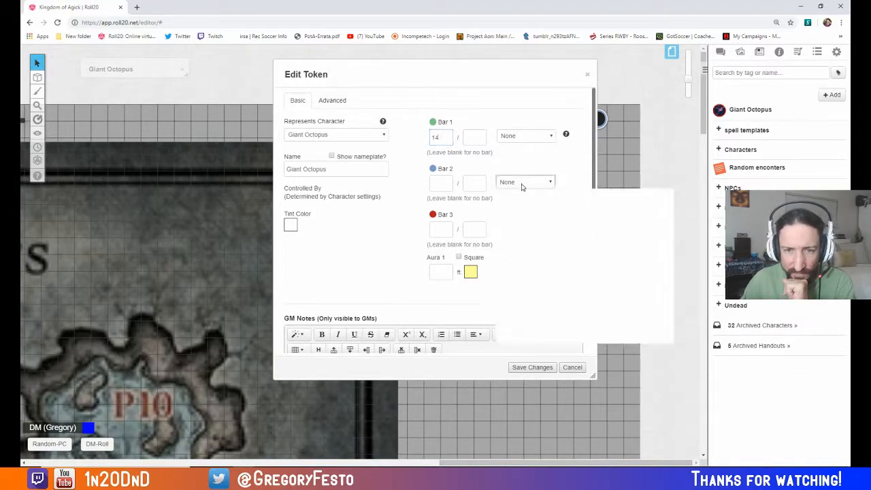
{"action": "left_click", "coordinate": [522, 201]}
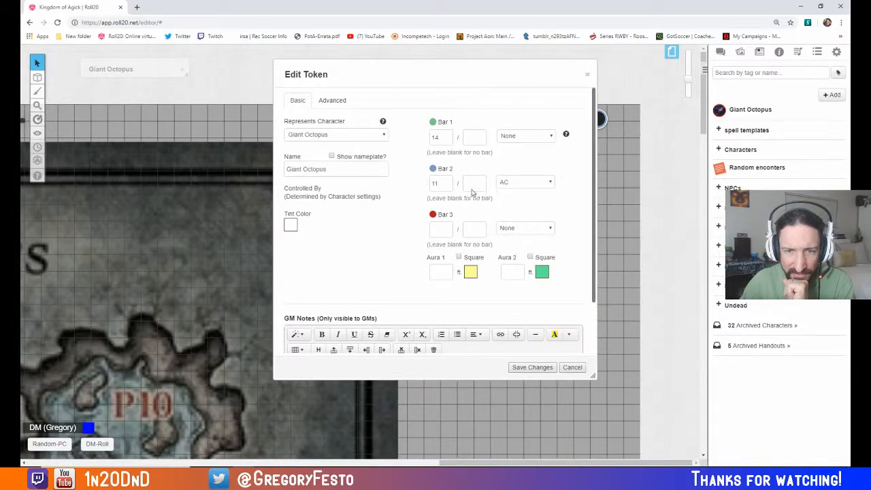
{"action": "left_click", "coordinate": [526, 229]}
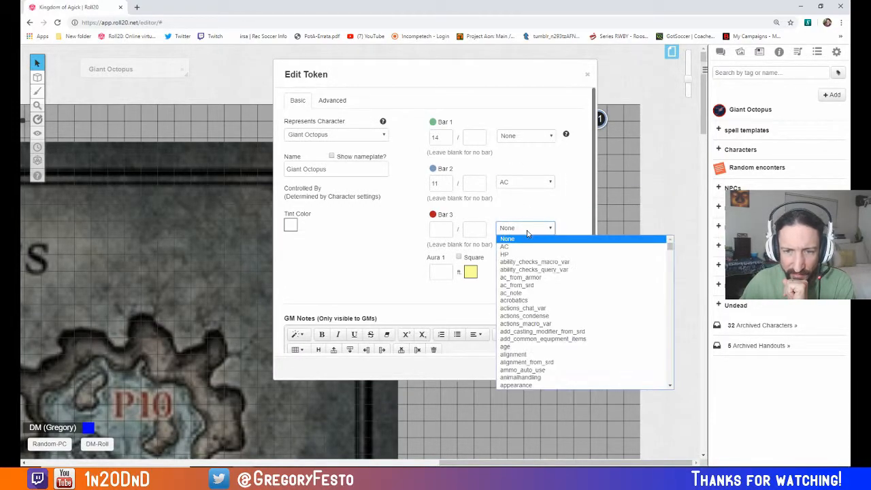
{"action": "left_click", "coordinate": [517, 256]}
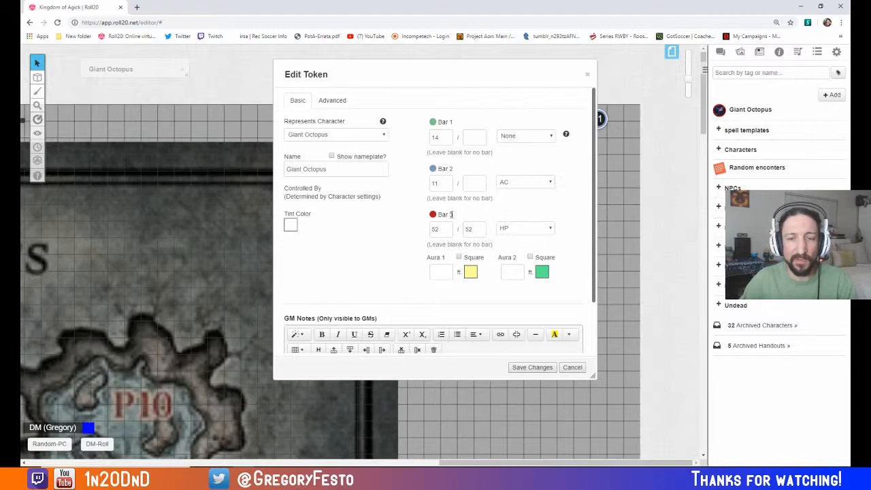
{"action": "left_click", "coordinate": [523, 232]}
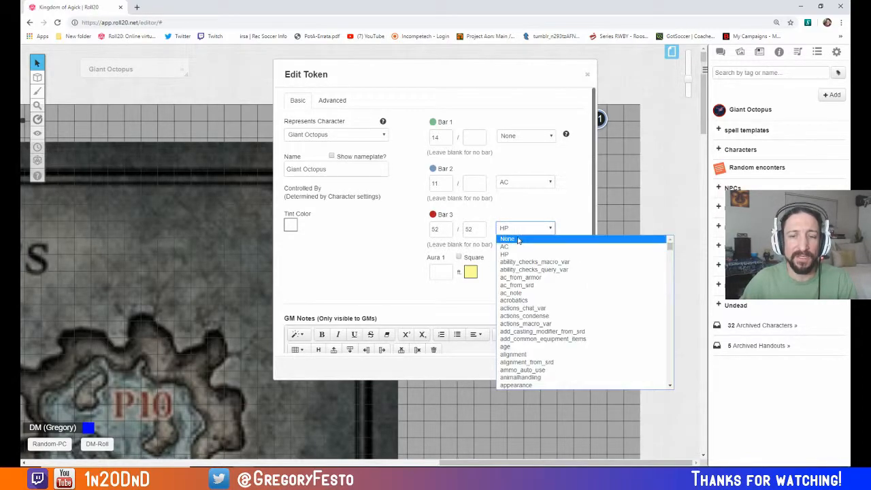
{"action": "left_click", "coordinate": [516, 241]}
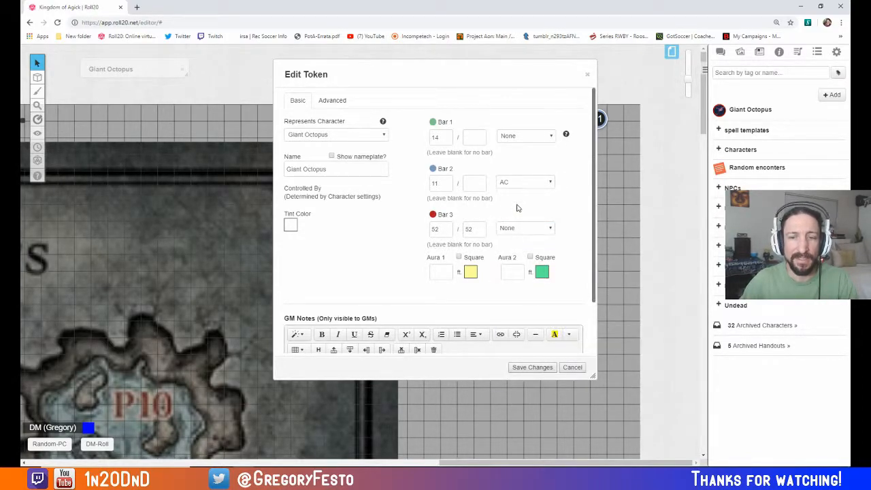
{"action": "left_click", "coordinate": [531, 368]}
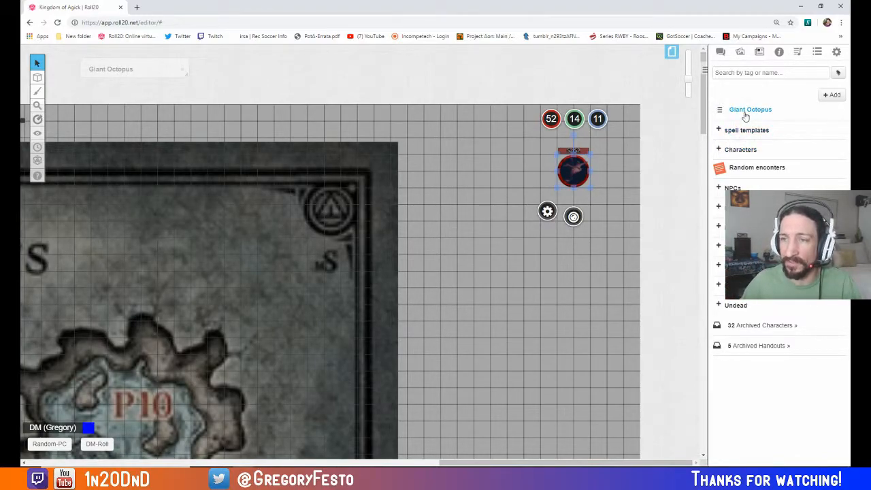
Step: Assign the selected token as the Giant Octopus character's default token, save the character, and close its sheet
{"action": "left_click_drag", "start_coordinate": [117, 68], "coordinate": [117, 68]}
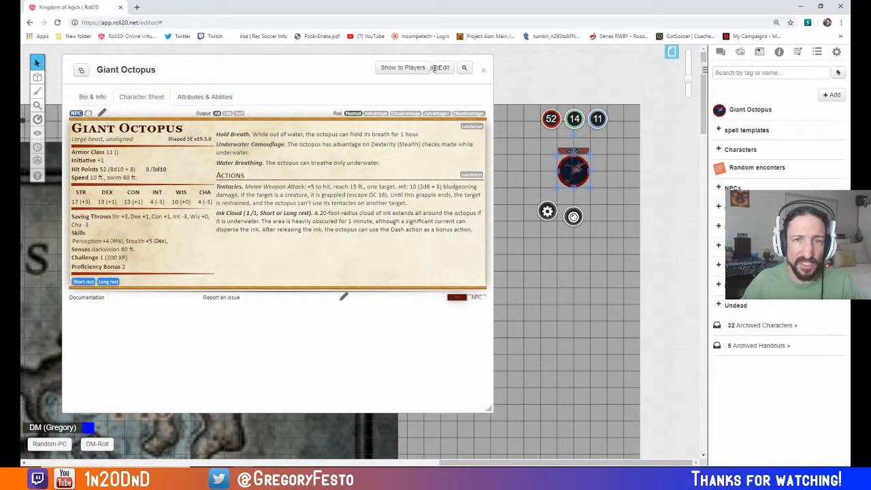
{"action": "left_click", "coordinate": [443, 69]}
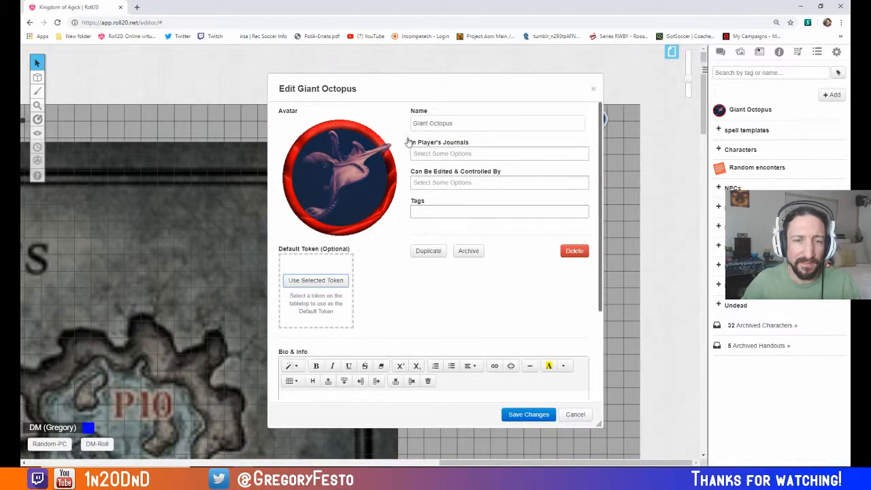
{"action": "left_click", "coordinate": [319, 285]}
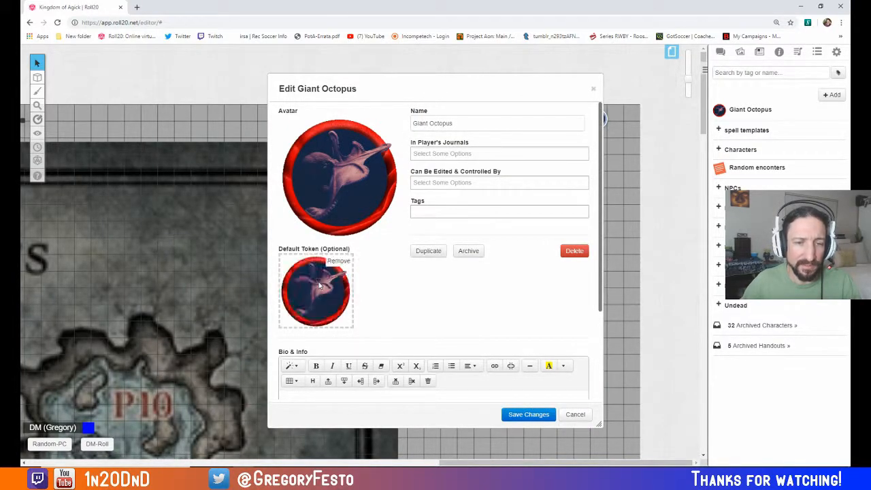
{"action": "left_click", "coordinate": [529, 414]}
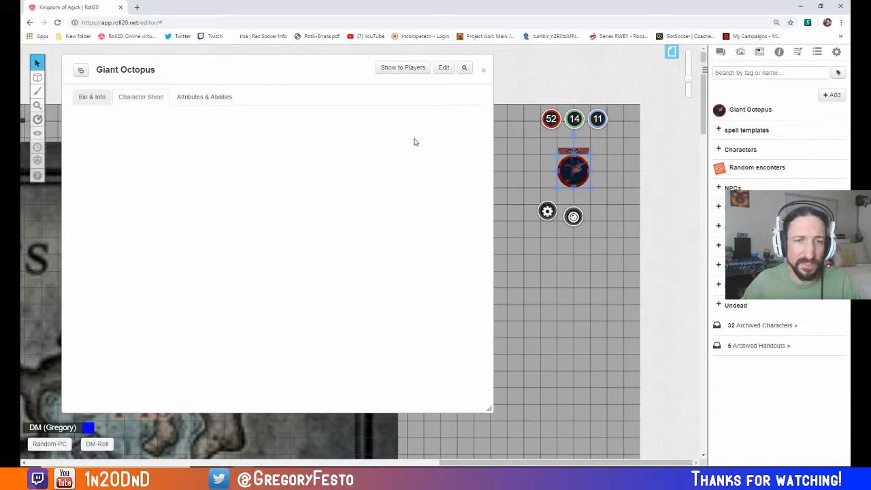
{"action": "left_click", "coordinate": [484, 71]}
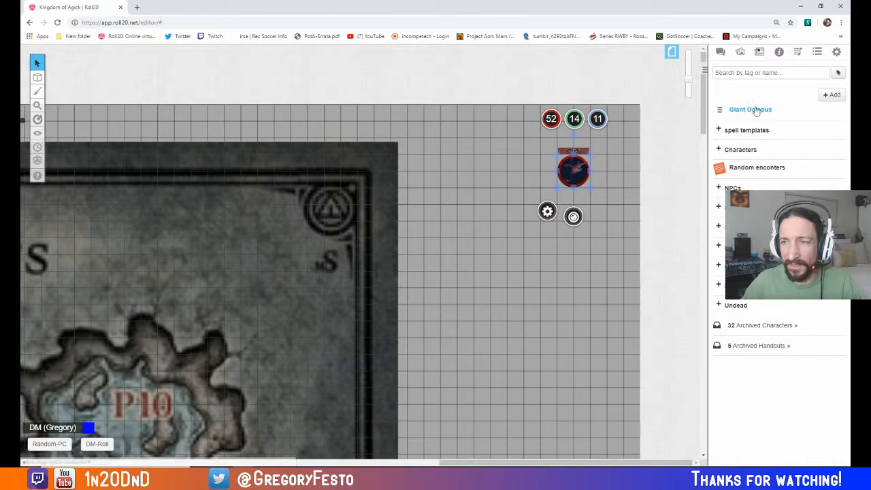
Step: Place a second Giant Octopus token on the grid to check its default bar values, and deselect it
{"action": "left_click_drag", "start_coordinate": [756, 111], "coordinate": [487, 202]}
{"action": "left_click", "coordinate": [462, 183]}
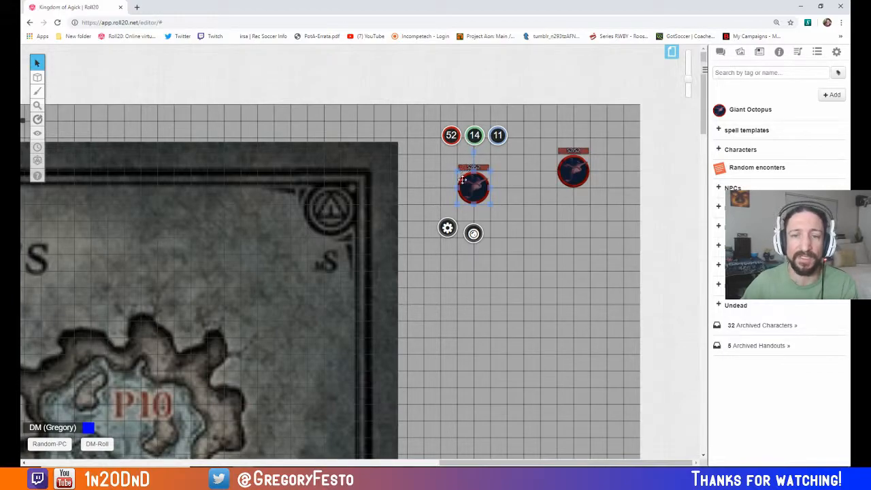
{"action": "left_click", "coordinate": [526, 249]}
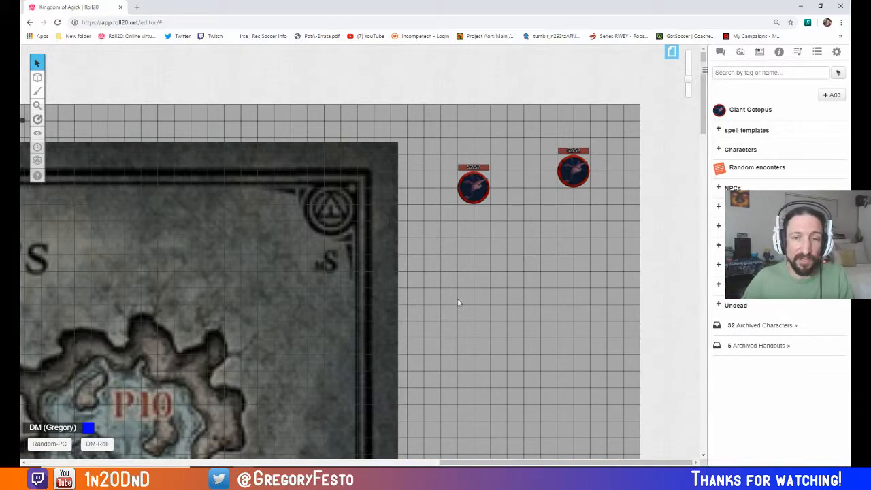
Step: Switch to Streamlabs OBS and select the Basic scene in the Talking Heads collection
{"action": "mouse_move", "coordinate": [242, 471]}
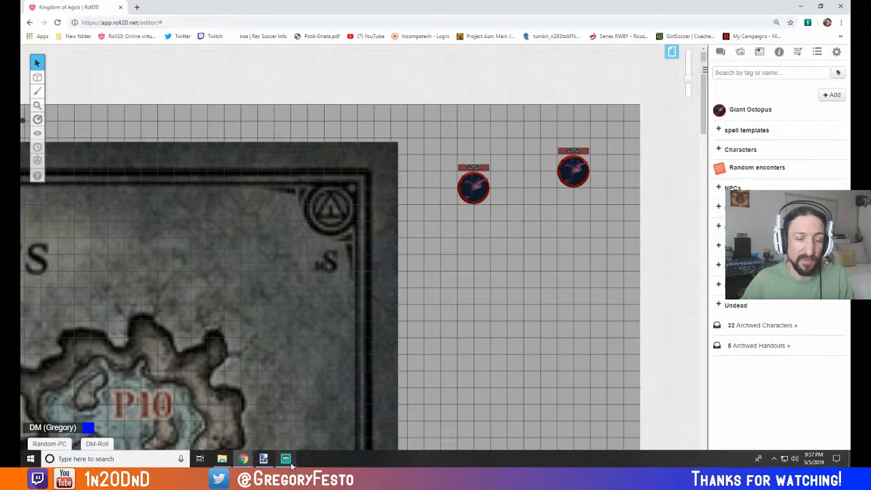
{"action": "left_click", "coordinate": [286, 468]}
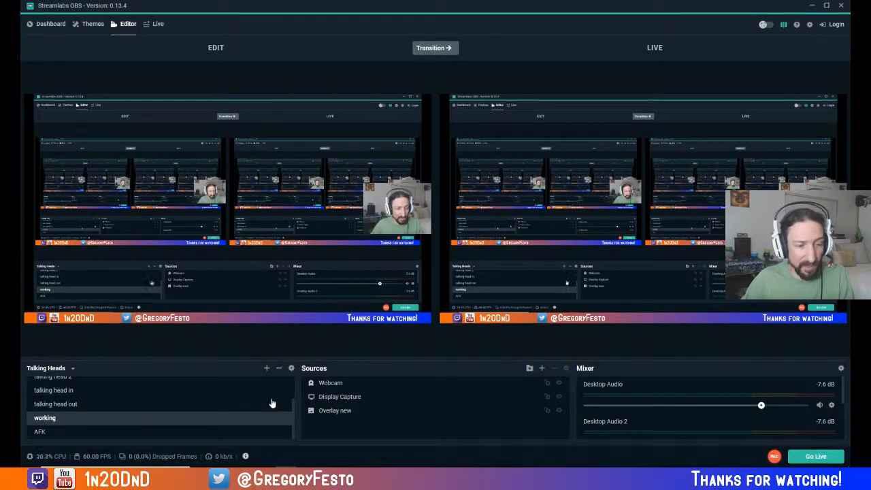
{"action": "scroll", "coordinate": [292, 412], "scroll_direction": "up", "scroll_amount": 2}
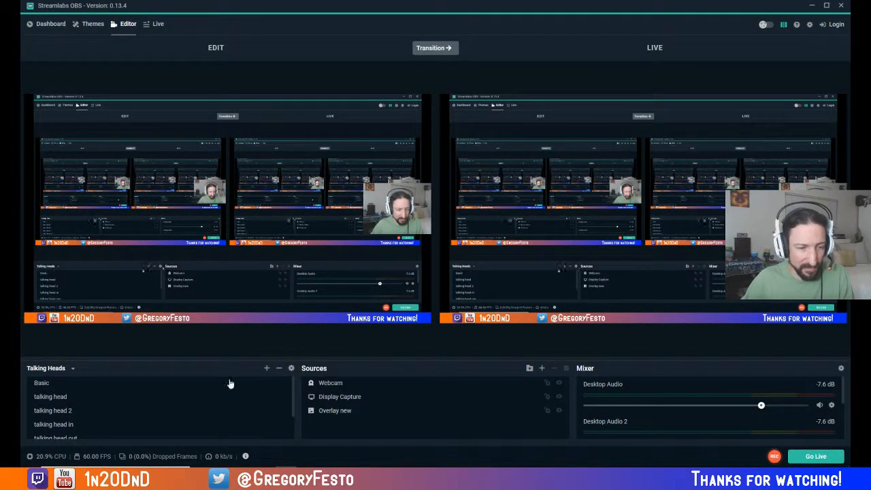
{"action": "left_click", "coordinate": [66, 385]}
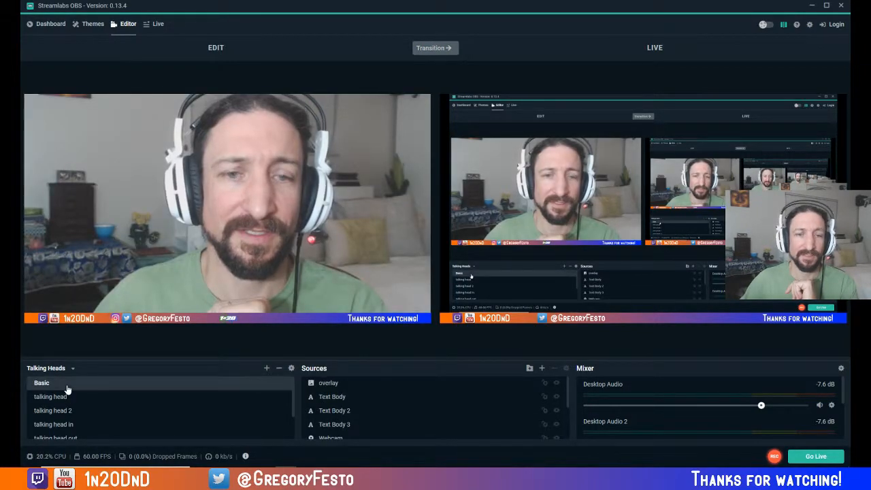